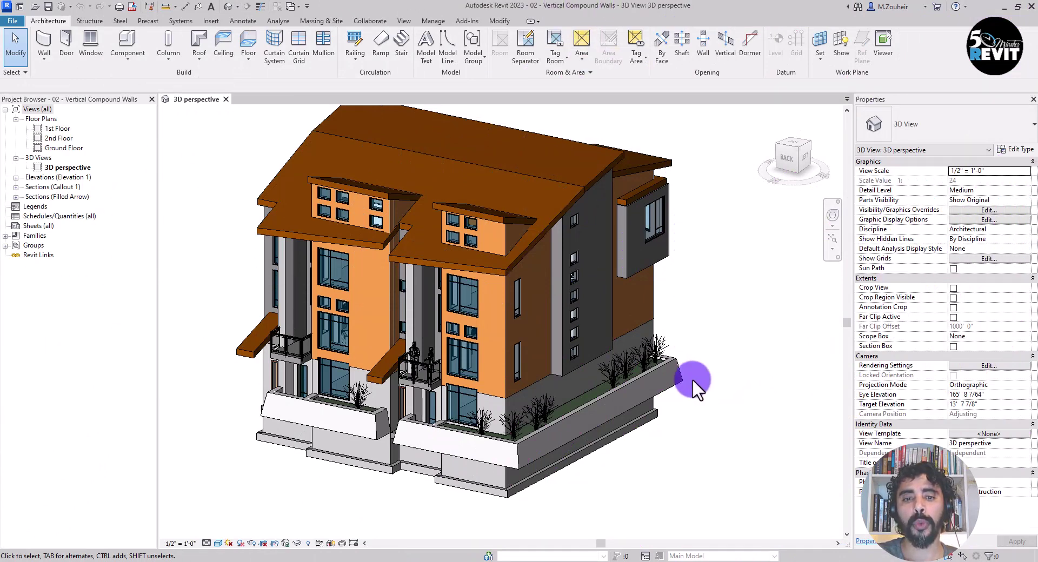
Select the Exterior - Brick on Mtl. Stud wall on the right unit and inspect it up close
scroll(546, 378, up, 5)
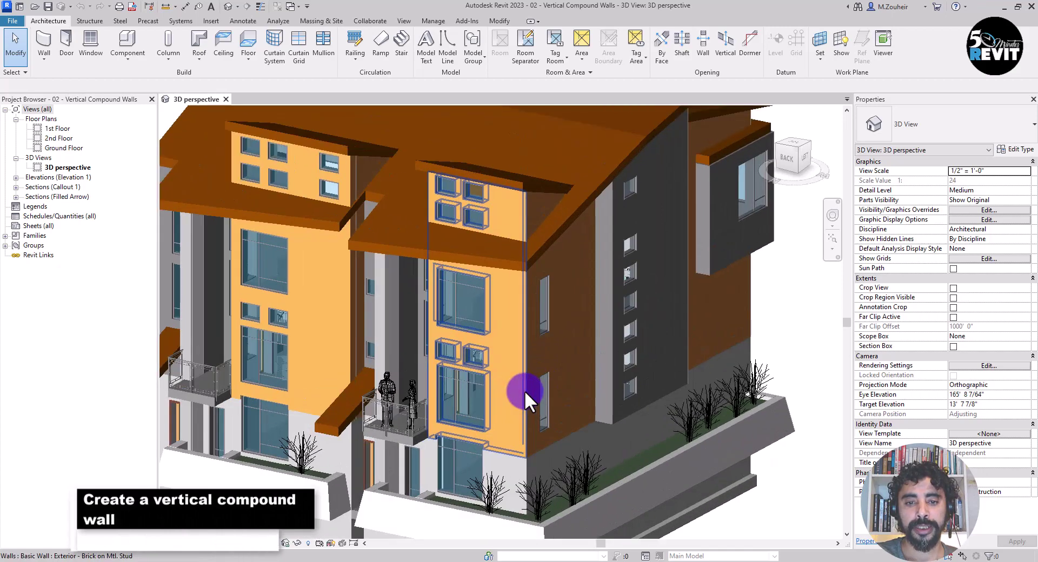
click(511, 352)
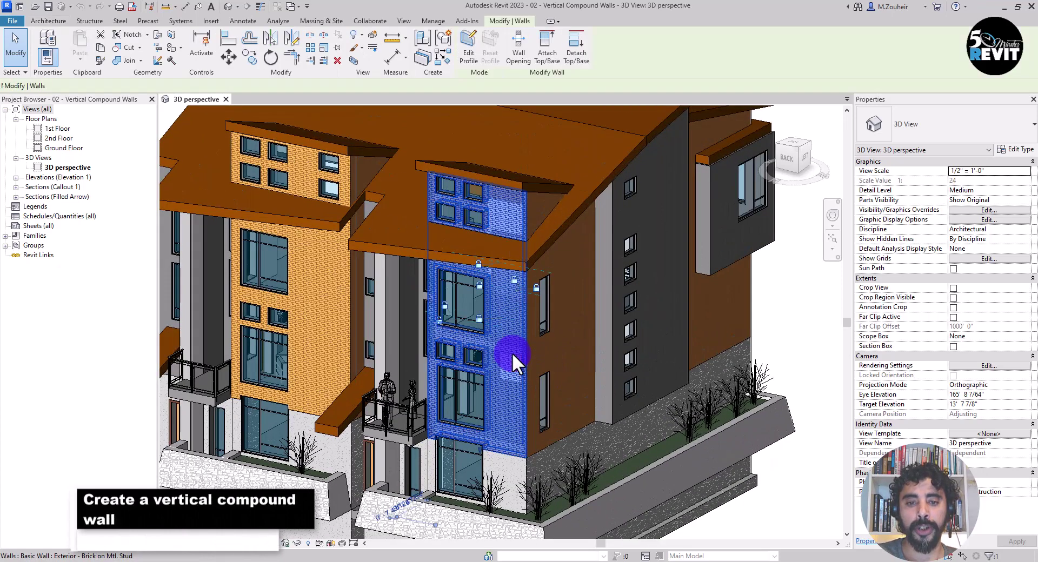
scroll(249, 301, up, 3)
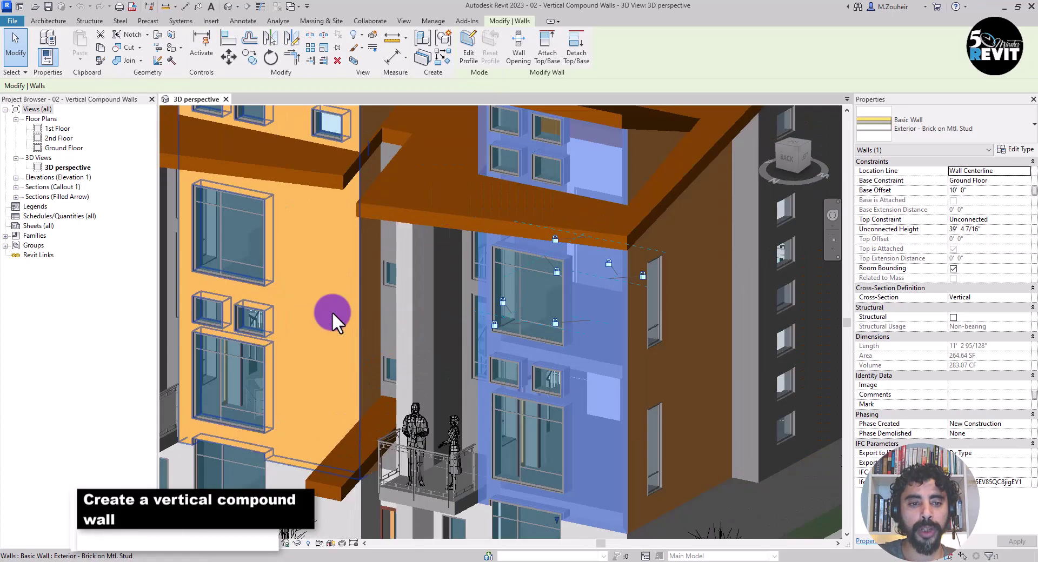
middle_drag(332, 311, 436, 328)
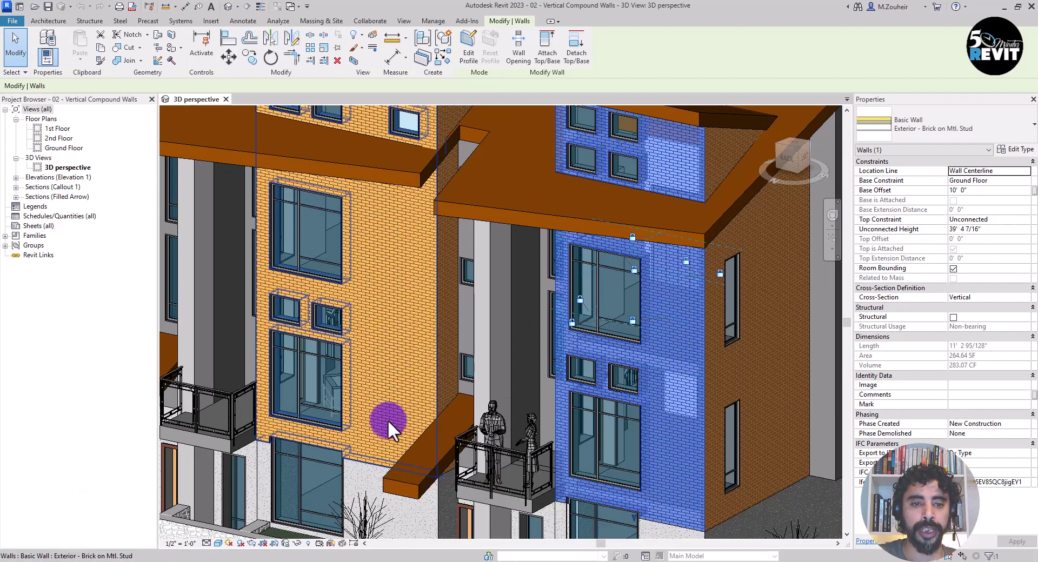
middle_drag(404, 342, 396, 310)
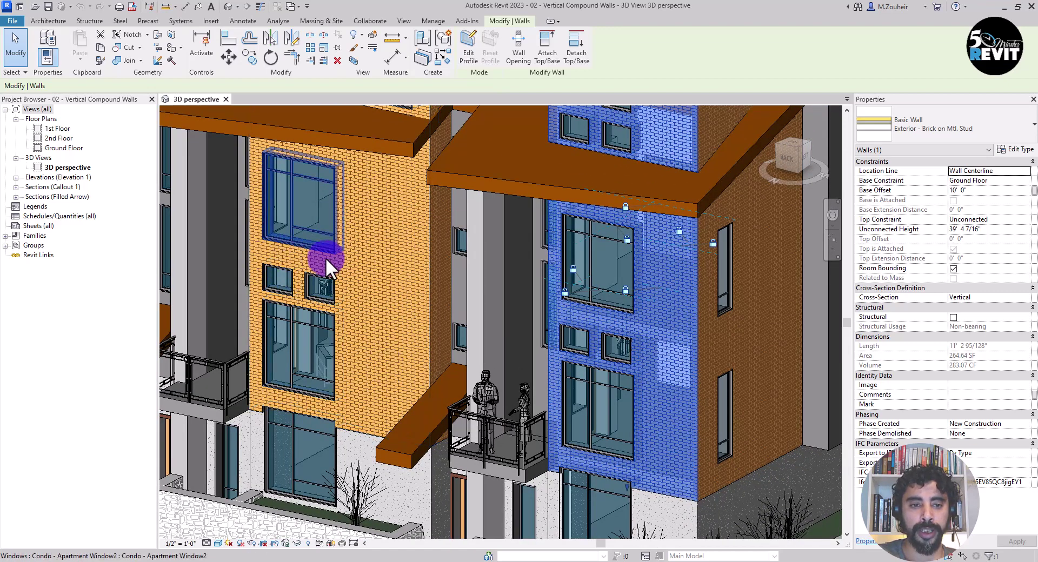
scroll(410, 286, down, 4)
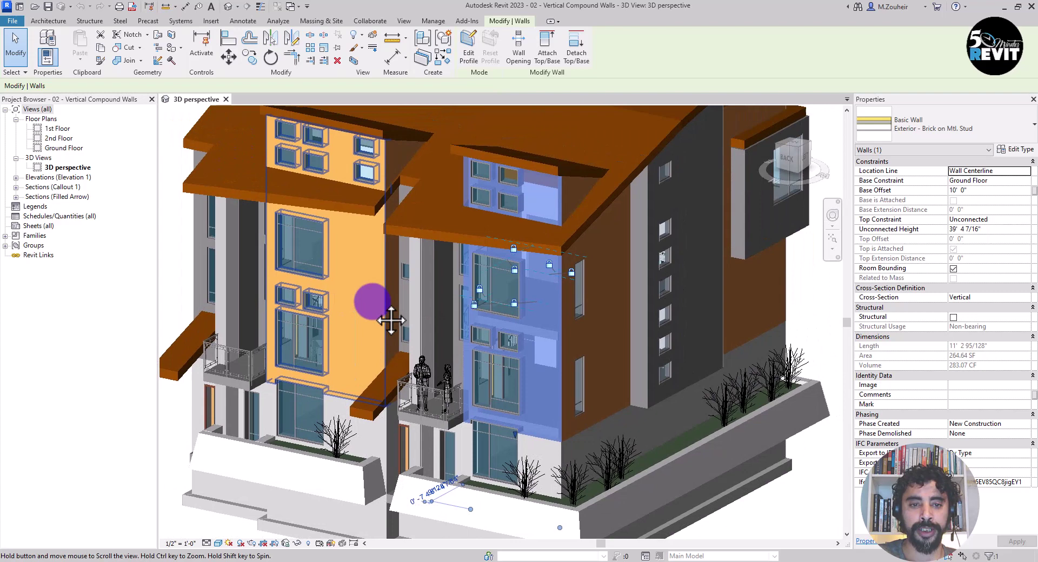
middle_drag(371, 297, 366, 313)
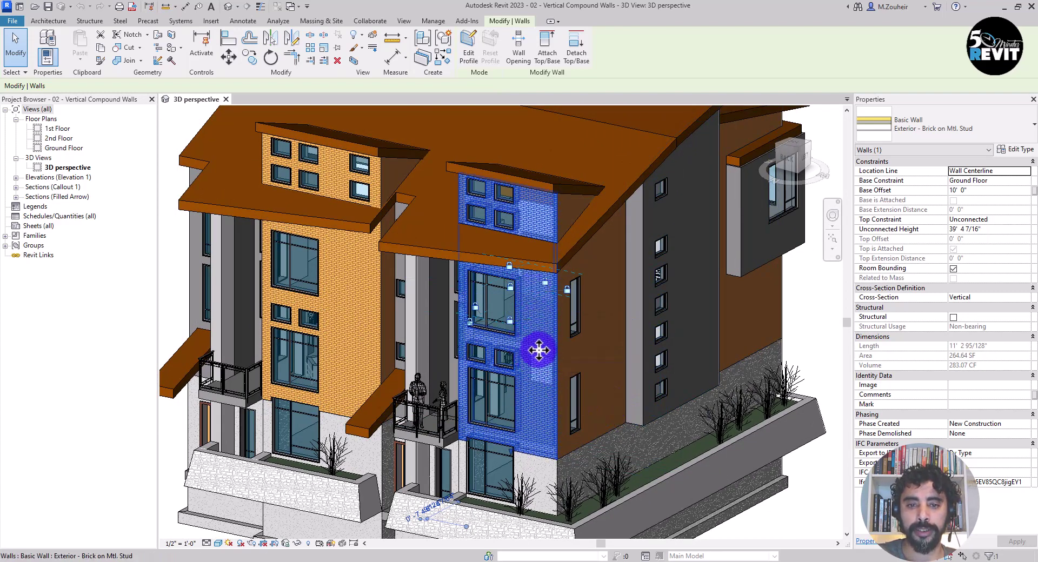
In Type Properties, rename the wall type to 'Exterior - Brick Soldier on Mtl. Stud'
click(1016, 150)
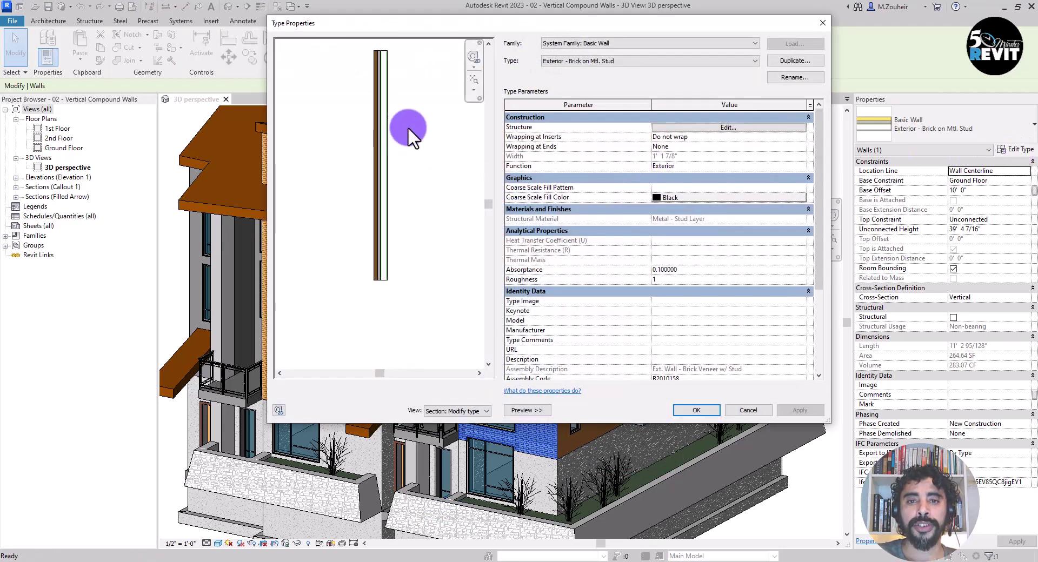
middle_drag(412, 135, 434, 215)
scroll(383, 134, up, 2)
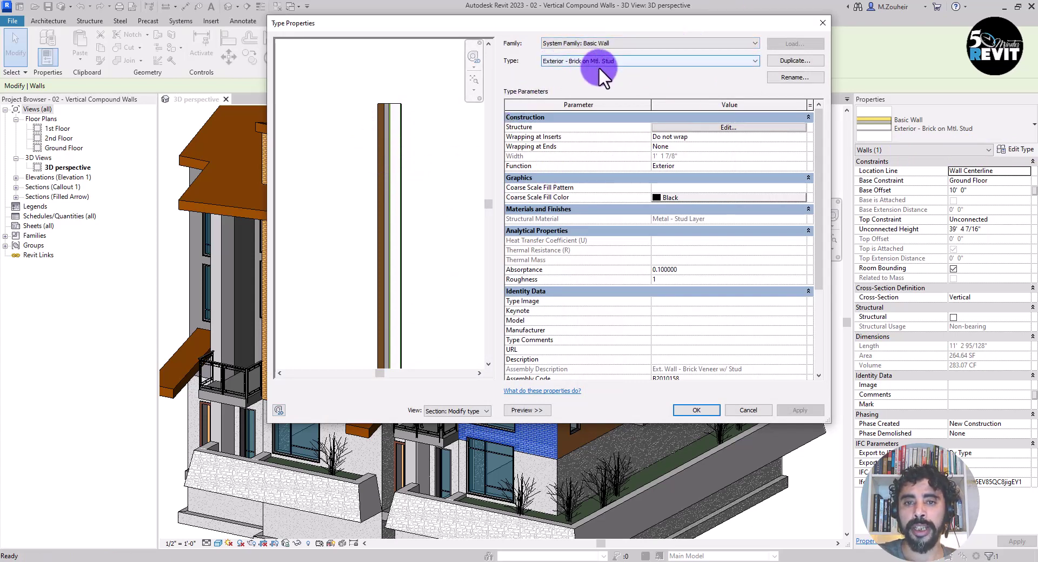
click(787, 80)
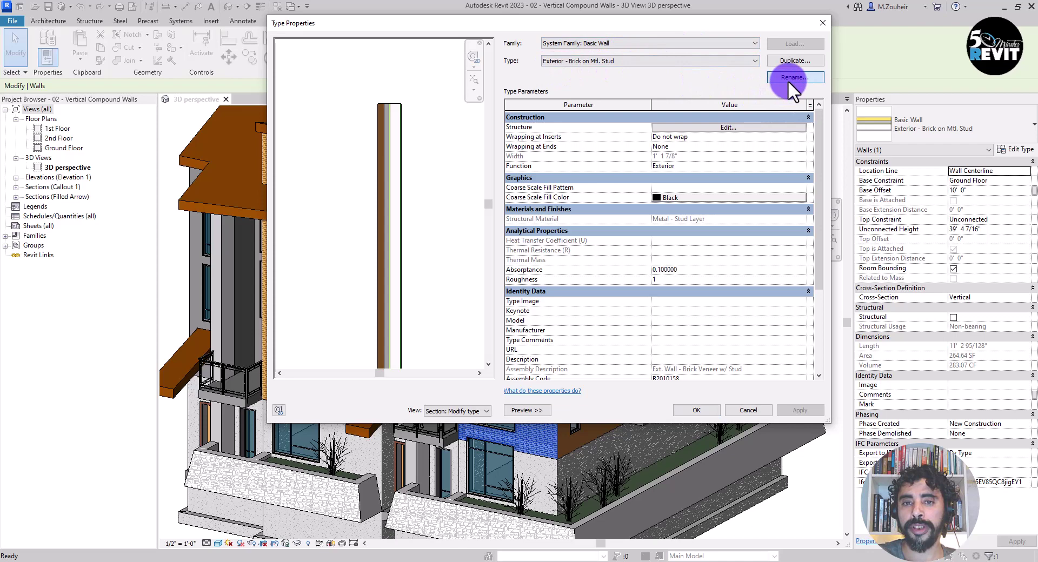
click(571, 225)
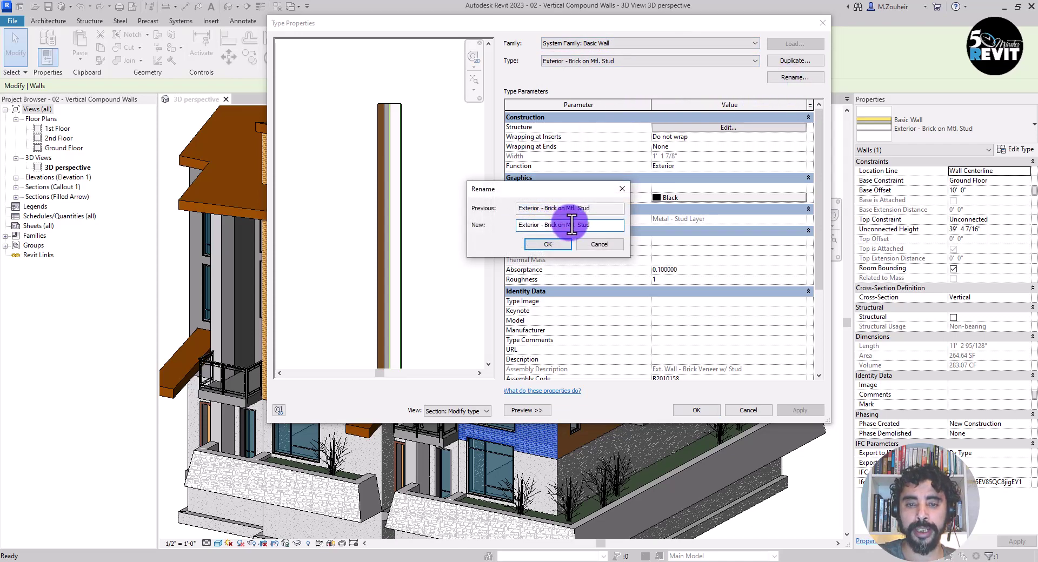
text(S)
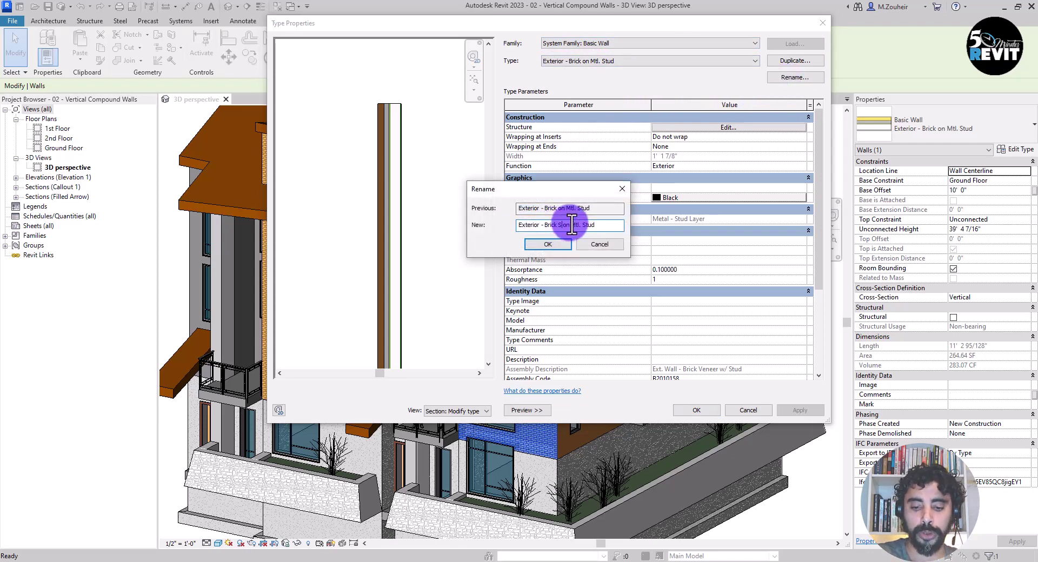
text(oldier)
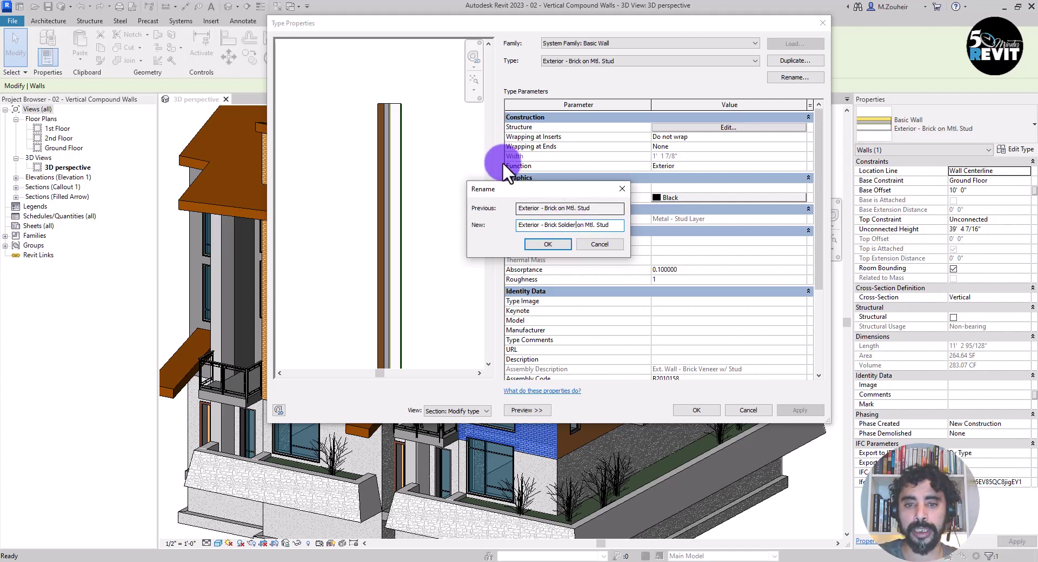
click(545, 244)
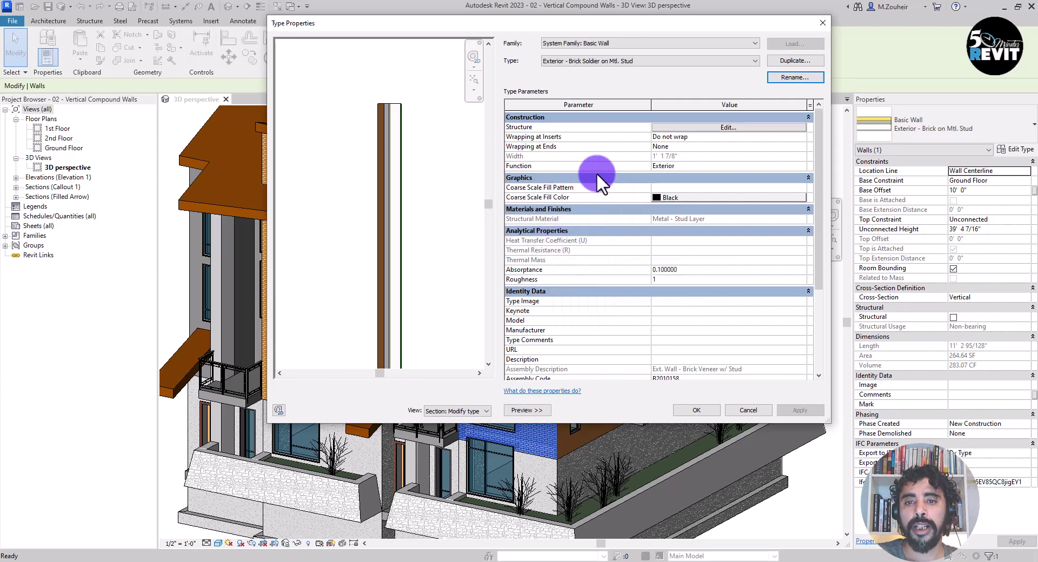
Open the wall type's layer structure and set the preview to a section view
click(740, 126)
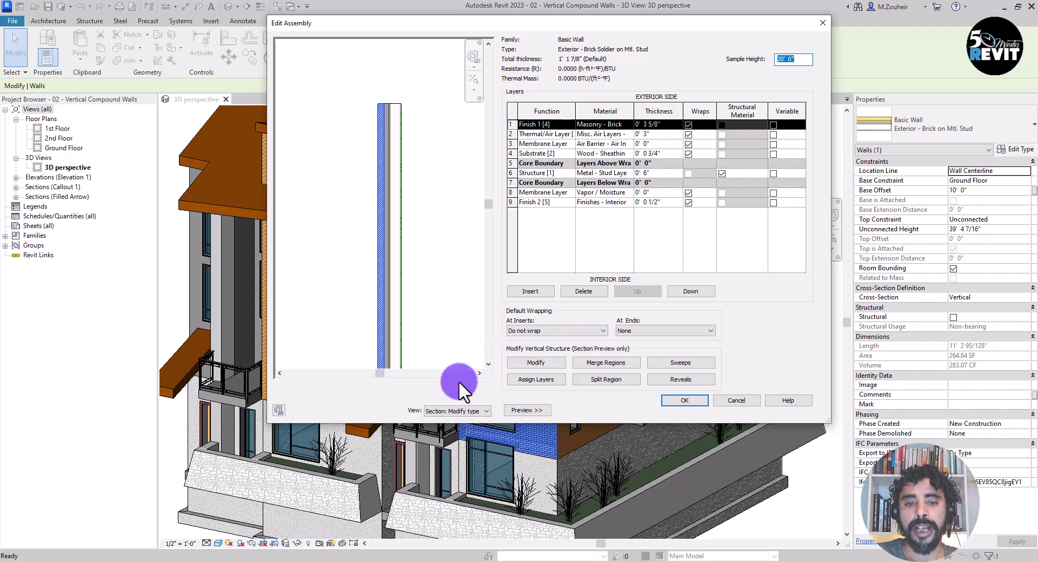
click(463, 410)
click(458, 423)
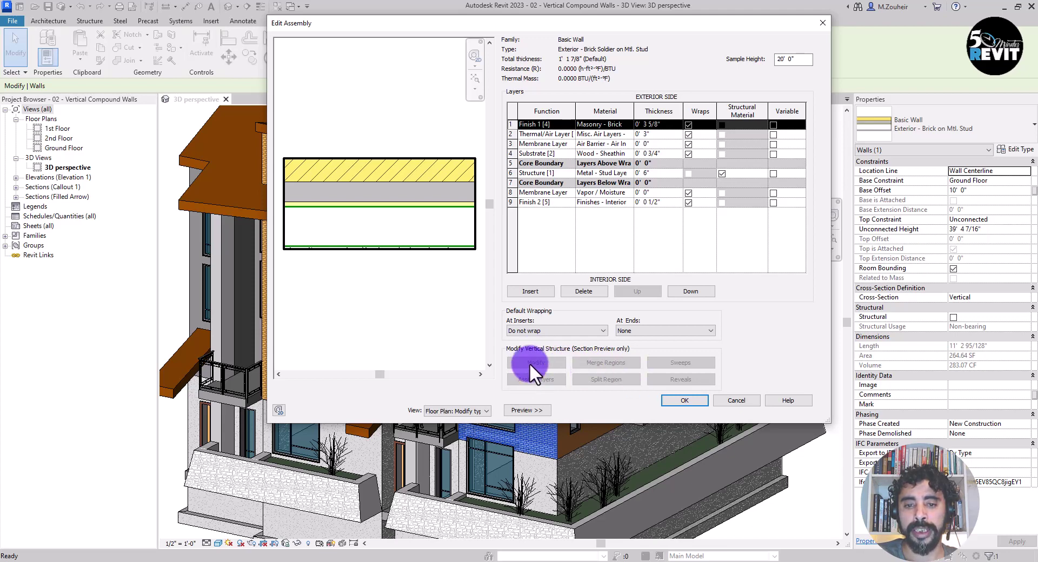
click(468, 409)
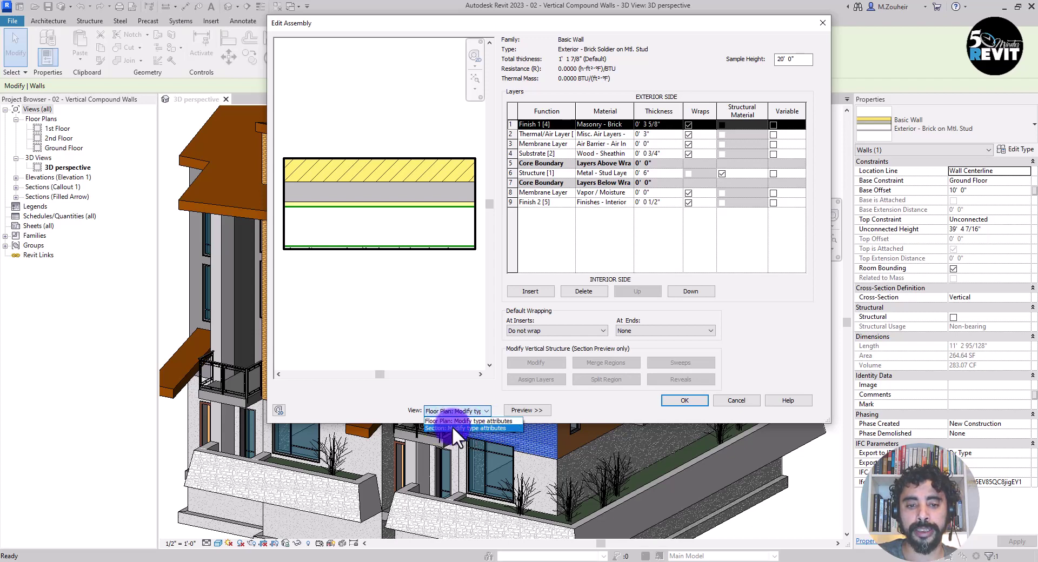
click(452, 427)
drag(411, 89, 423, 157)
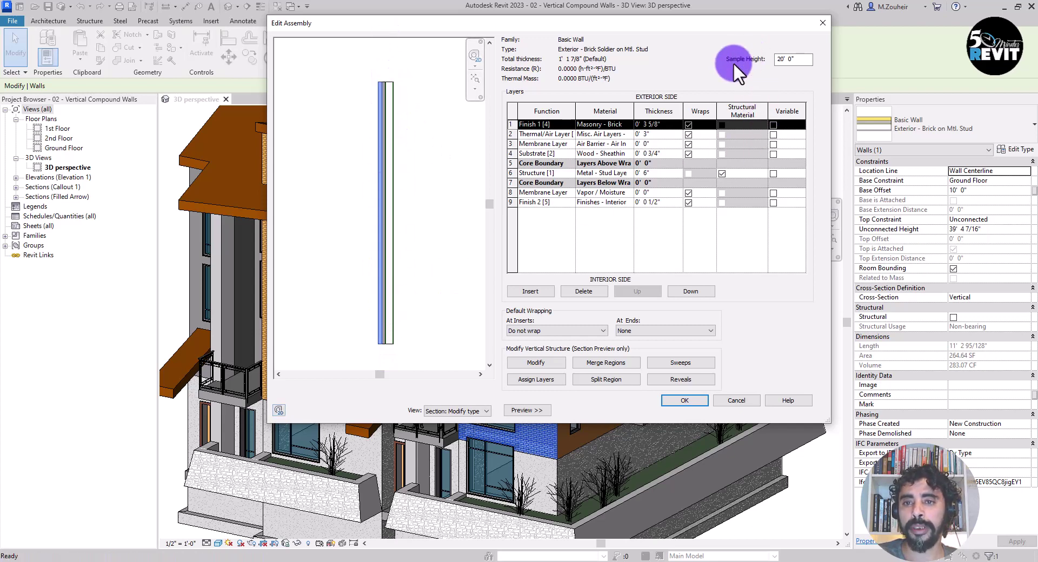
Set the sample height to 15' 0" and frame the wall section in the preview
click(757, 60)
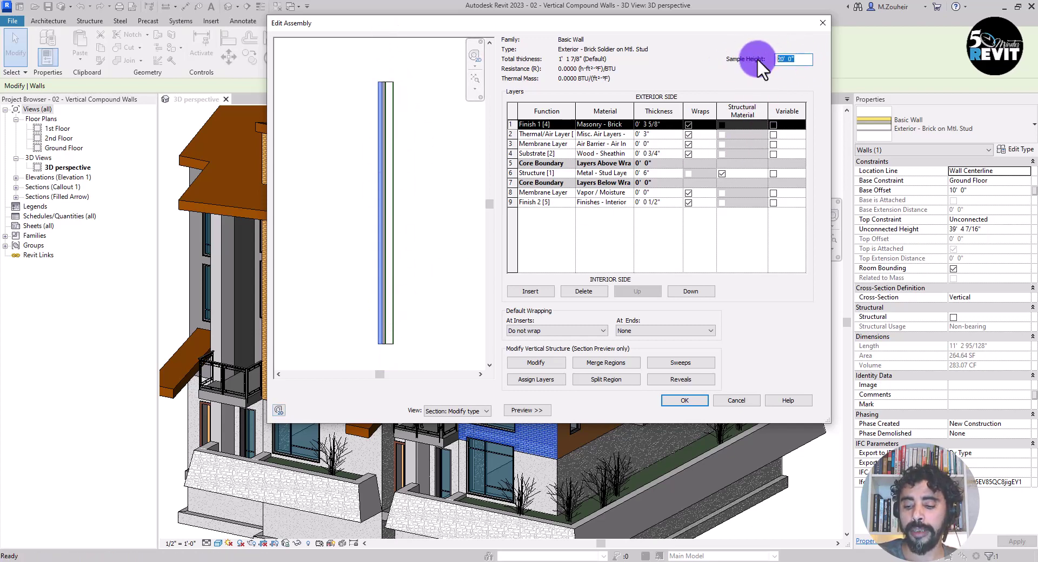
text(15)
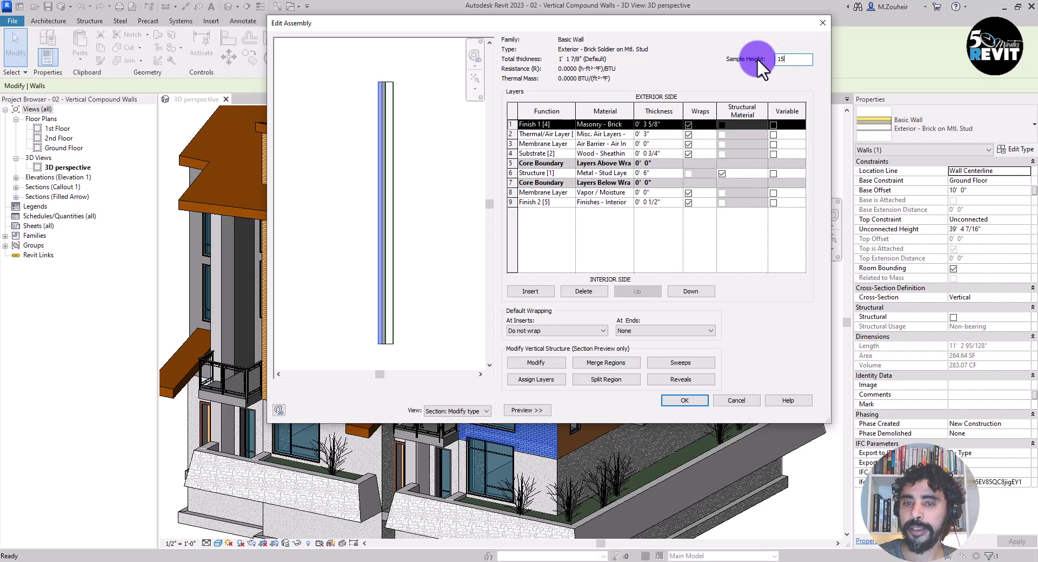
key(Tab)
scroll(427, 236, up, 2)
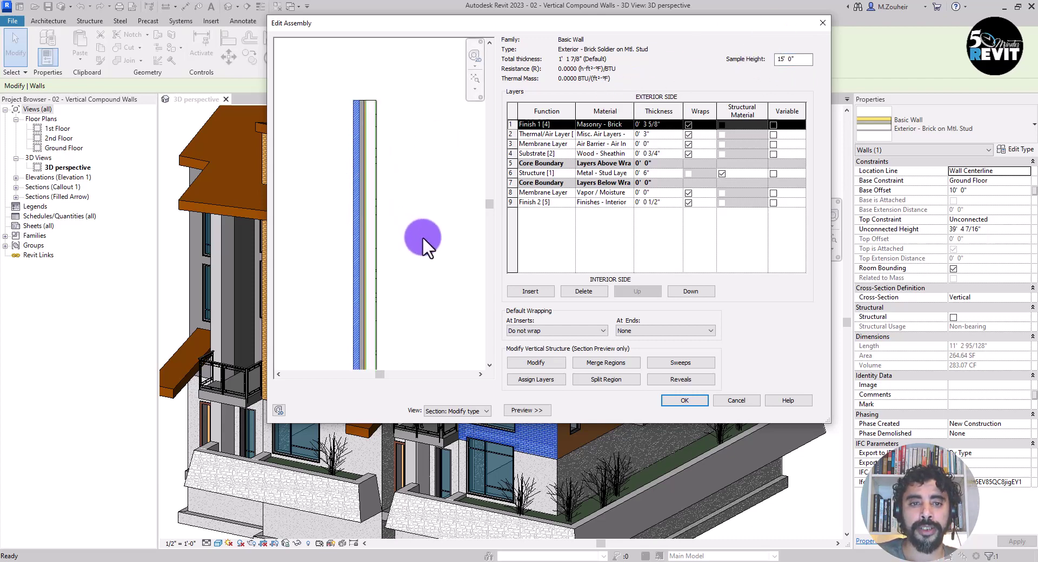
middle_drag(422, 235, 427, 182)
scroll(413, 173, down, 2)
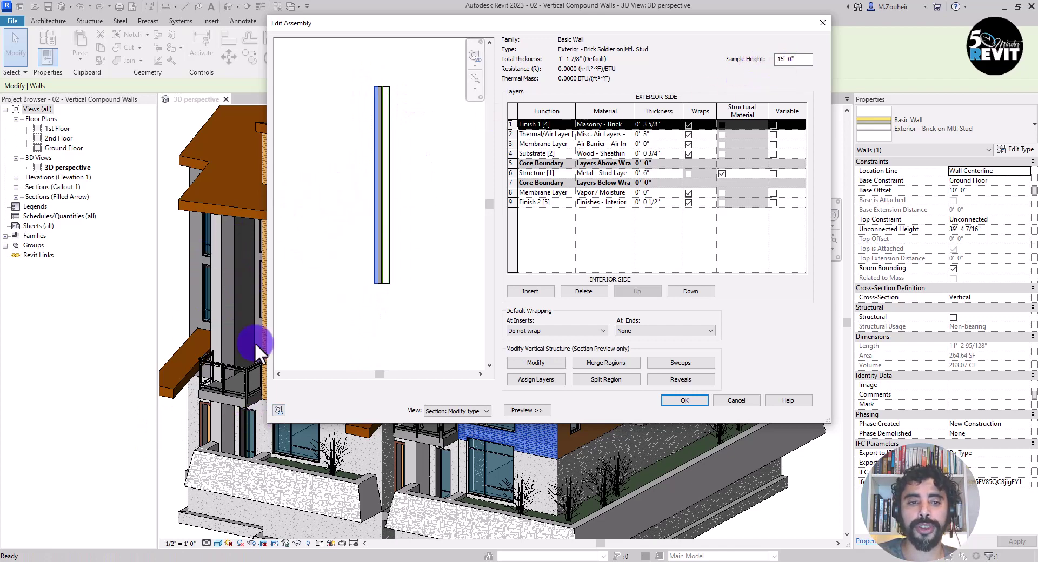
scroll(409, 121, up, 2)
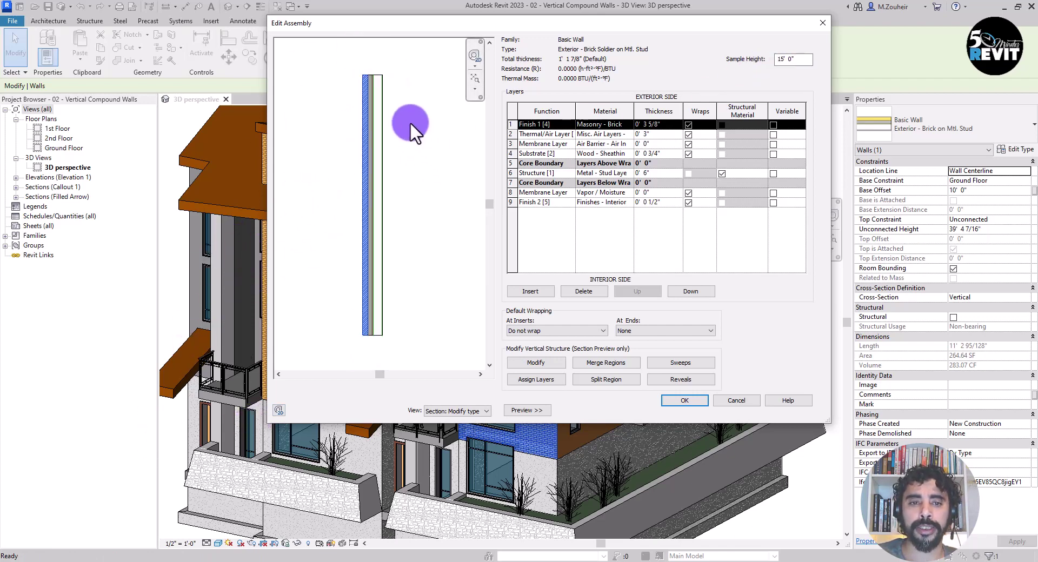
middle_drag(410, 121, 418, 132)
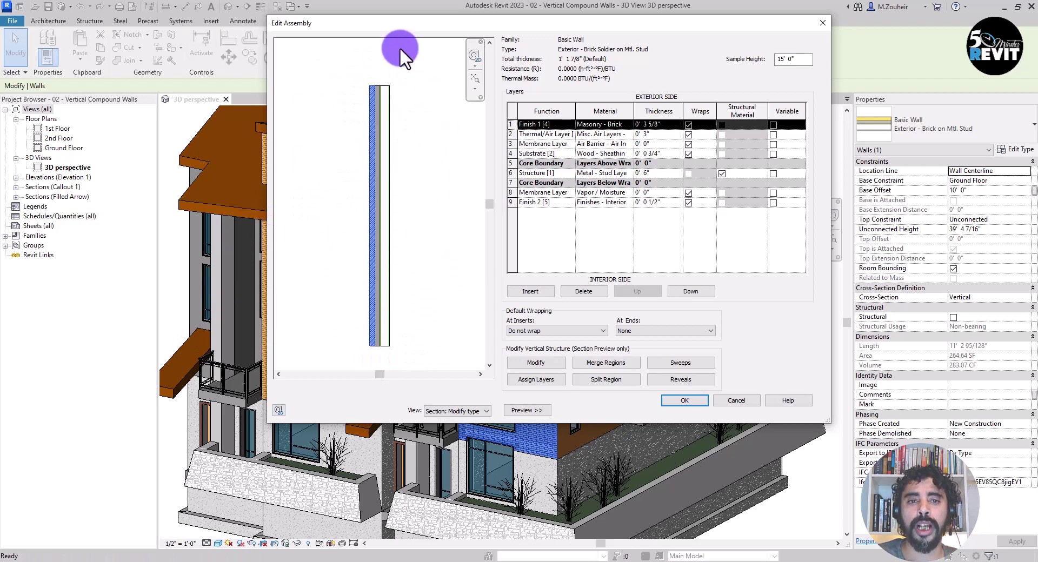
middle_drag(438, 116, 449, 135)
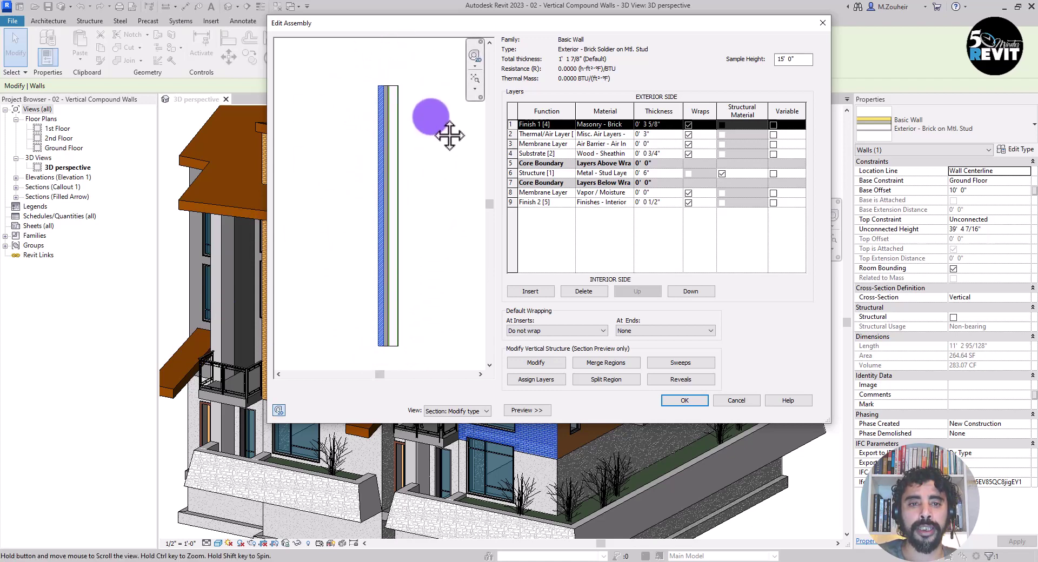
mouse_move(448, 171)
middle_down()
mouse_move(443, 153)
mouse_move(443, 175)
middle_up()
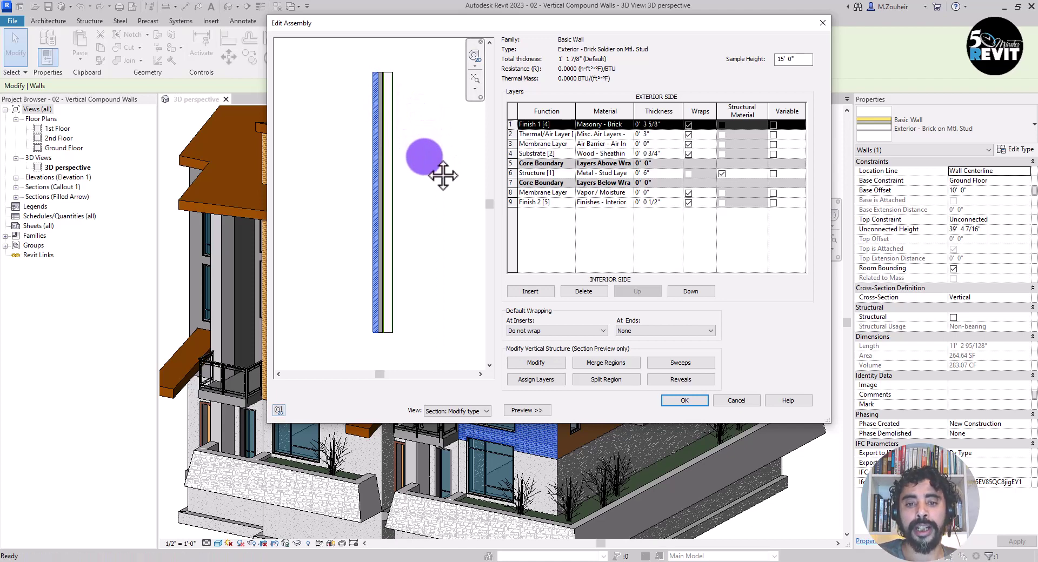
Split the brick layer at a chosen height in the section preview
click(607, 379)
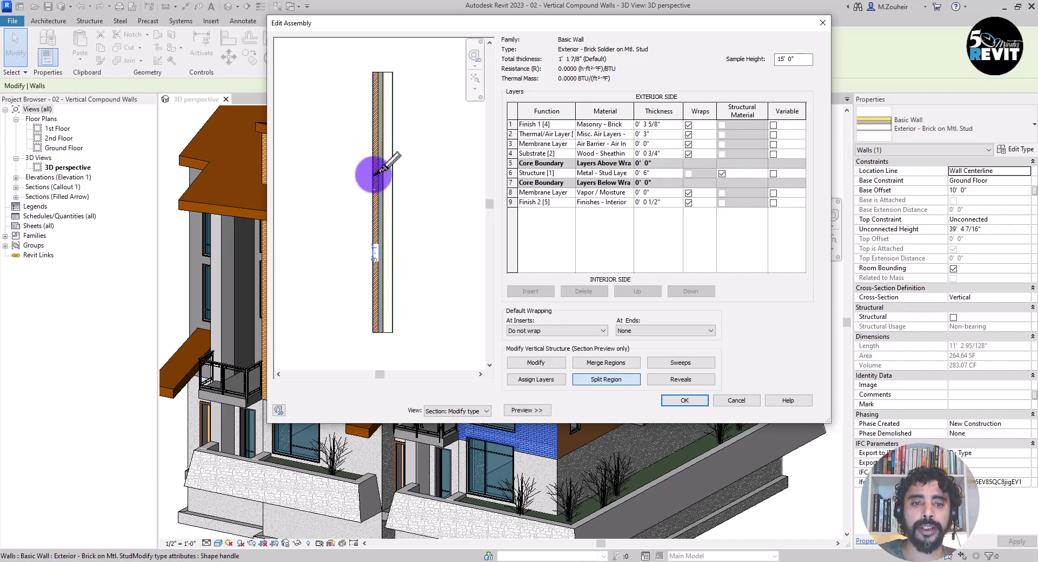
click(374, 175)
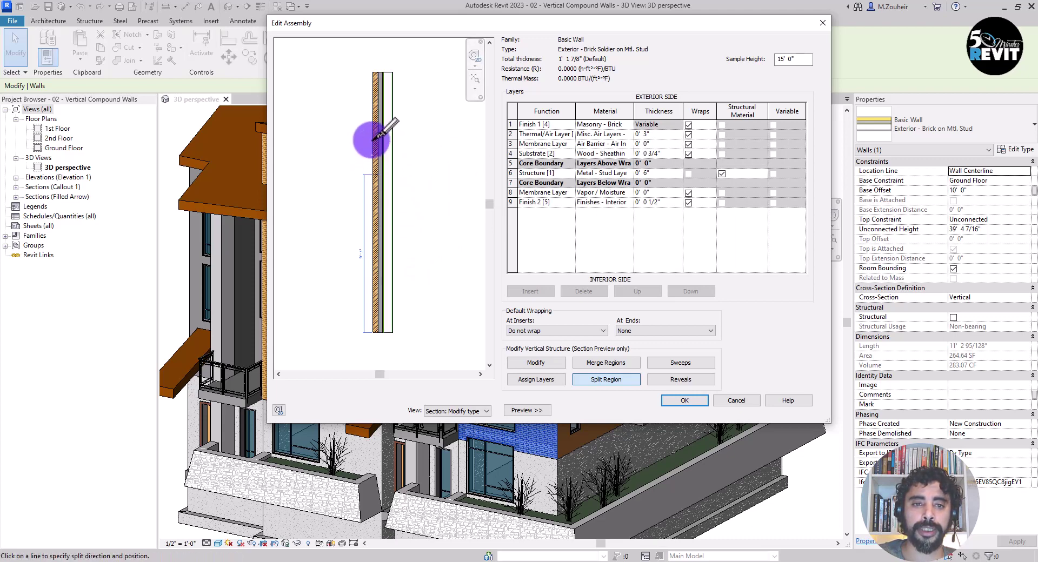
scroll(372, 135, up, 3)
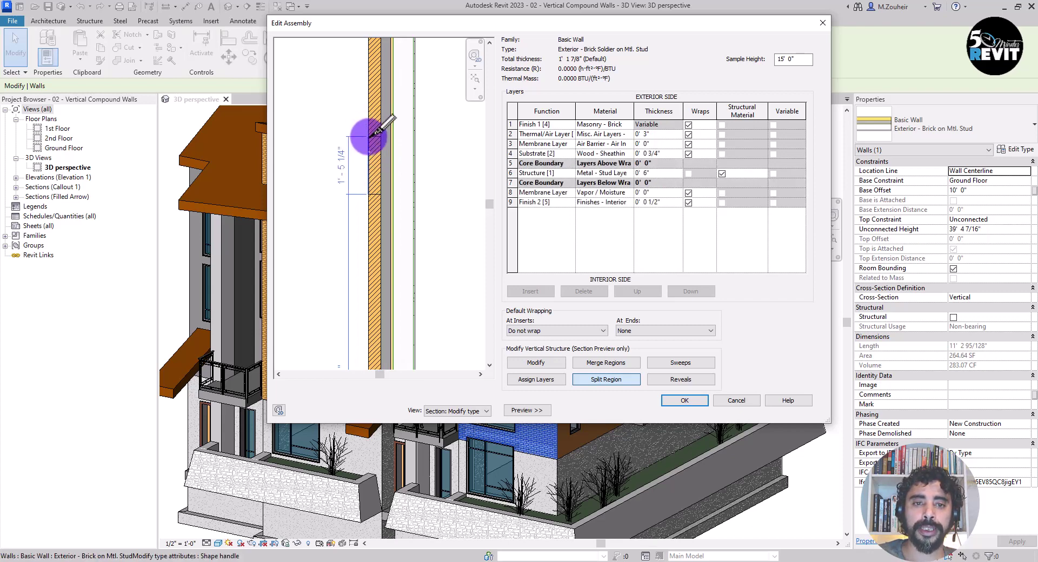
scroll(381, 252, down, 3)
scroll(381, 252, down, 1)
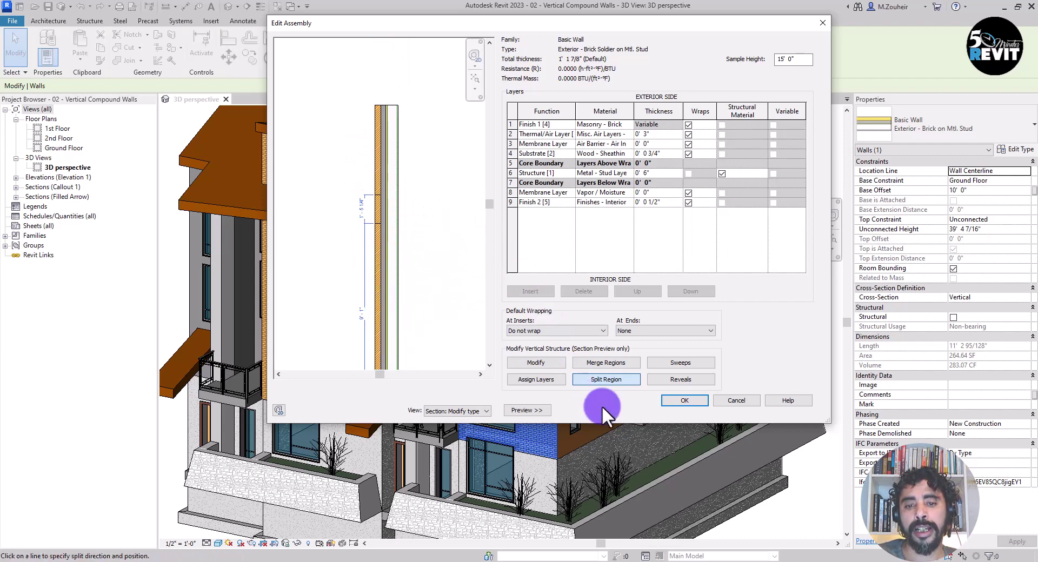
Merge the brick regions back into one continuous 0' 3 5/8" layer
click(613, 362)
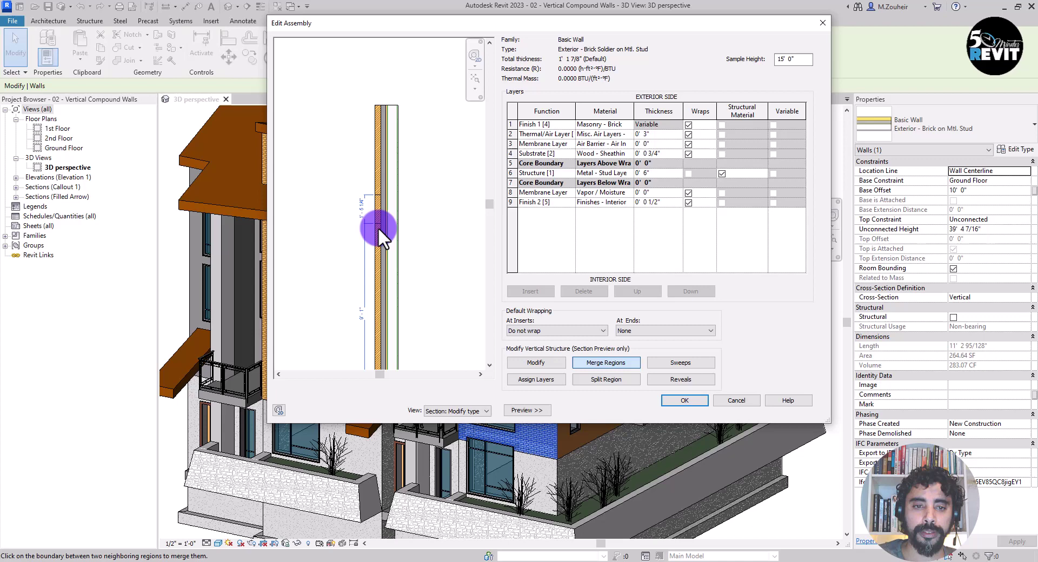
scroll(378, 227, up, 1)
click(377, 219)
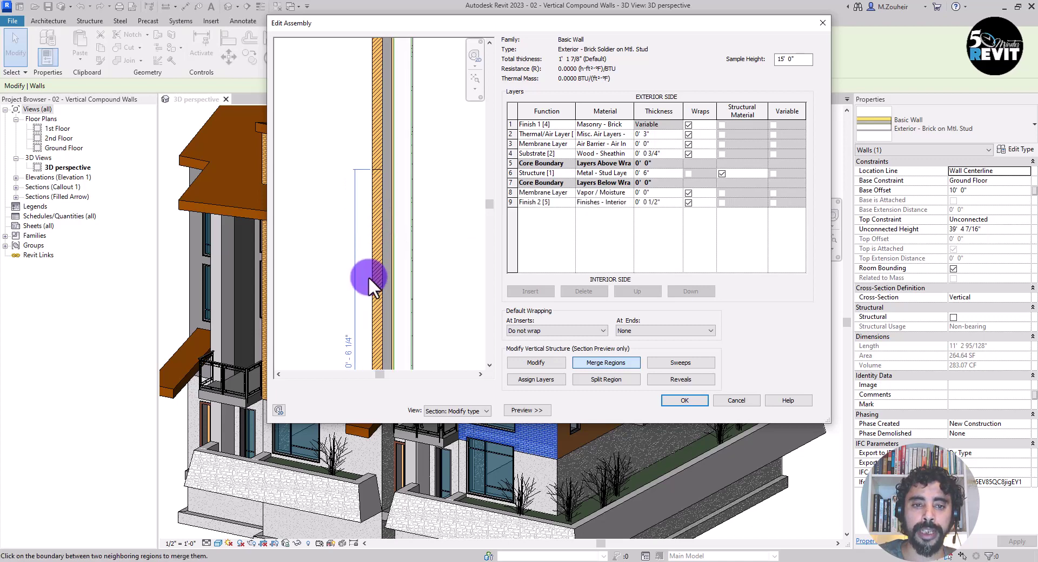
click(375, 168)
scroll(378, 183, down, 3)
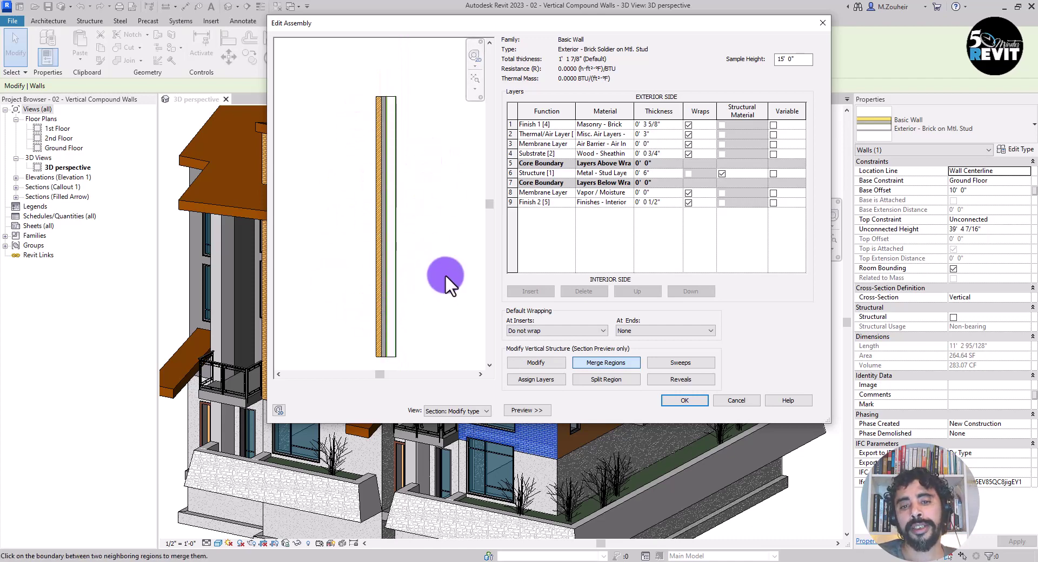
Split the brick layer at 12'-6" and again about 1'-4" higher to form a band
click(615, 378)
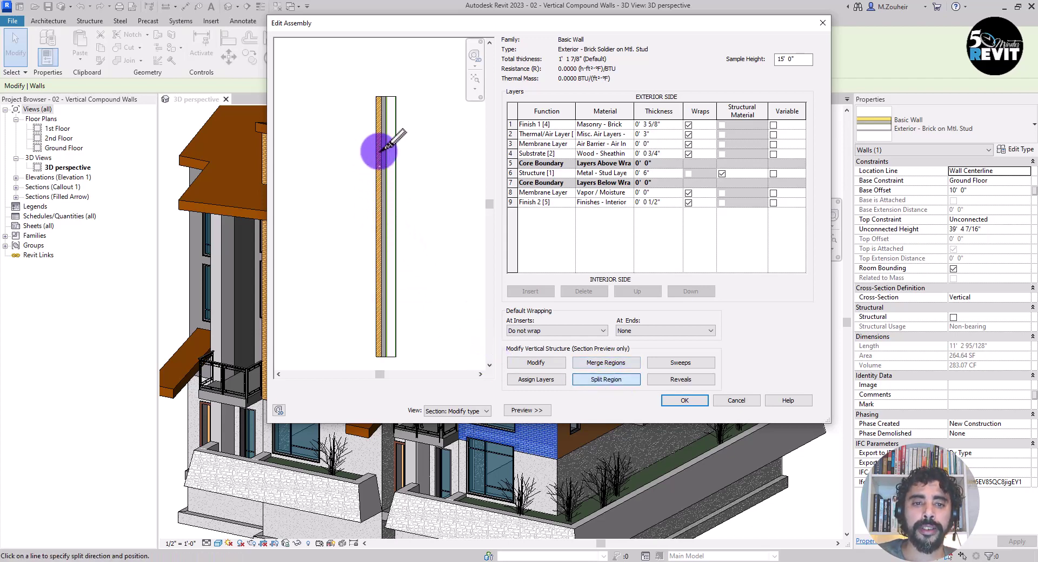
scroll(373, 152, up, 1)
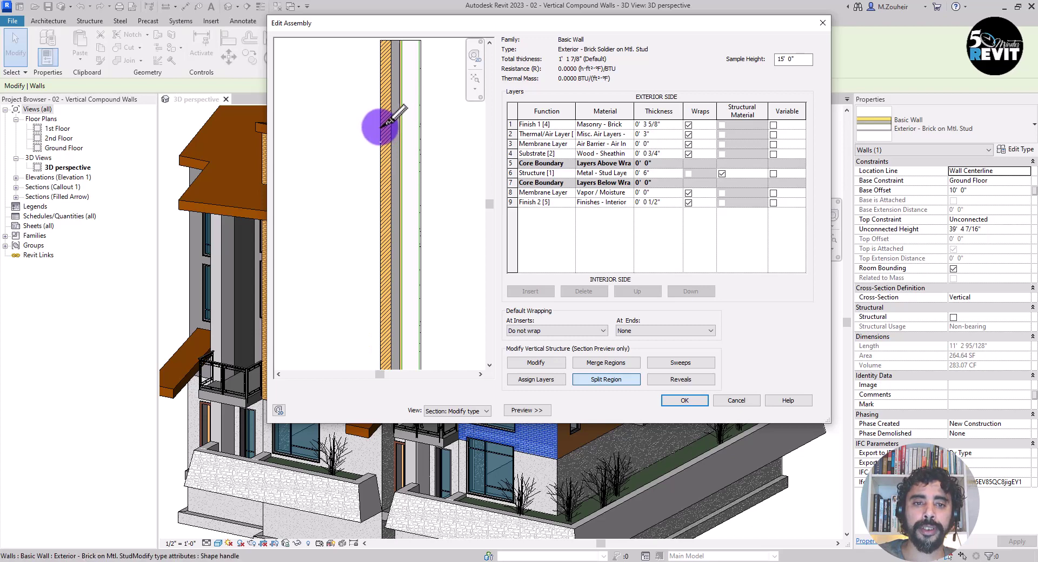
click(380, 127)
scroll(383, 126, down, 3)
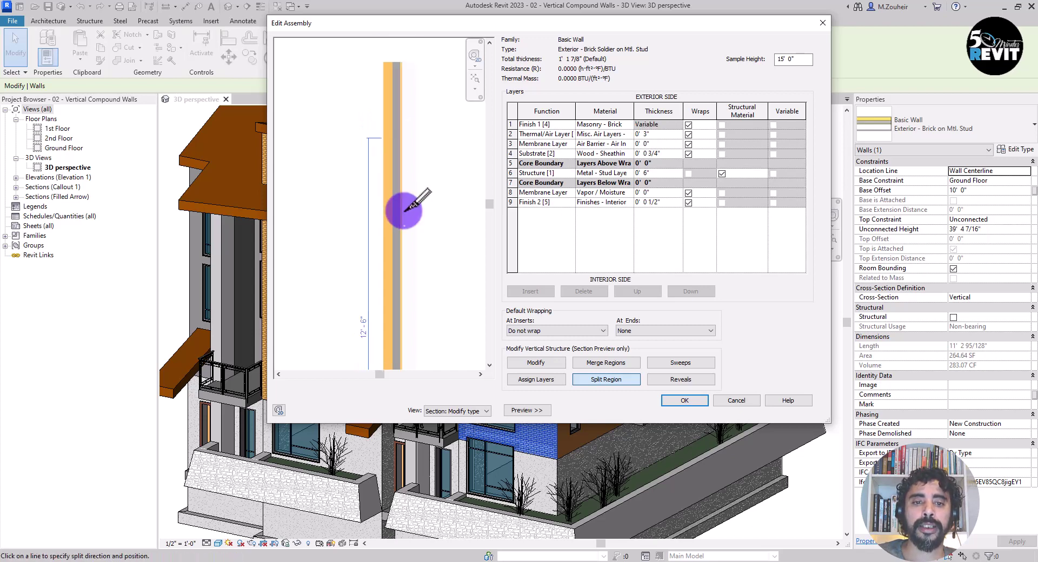
click(388, 112)
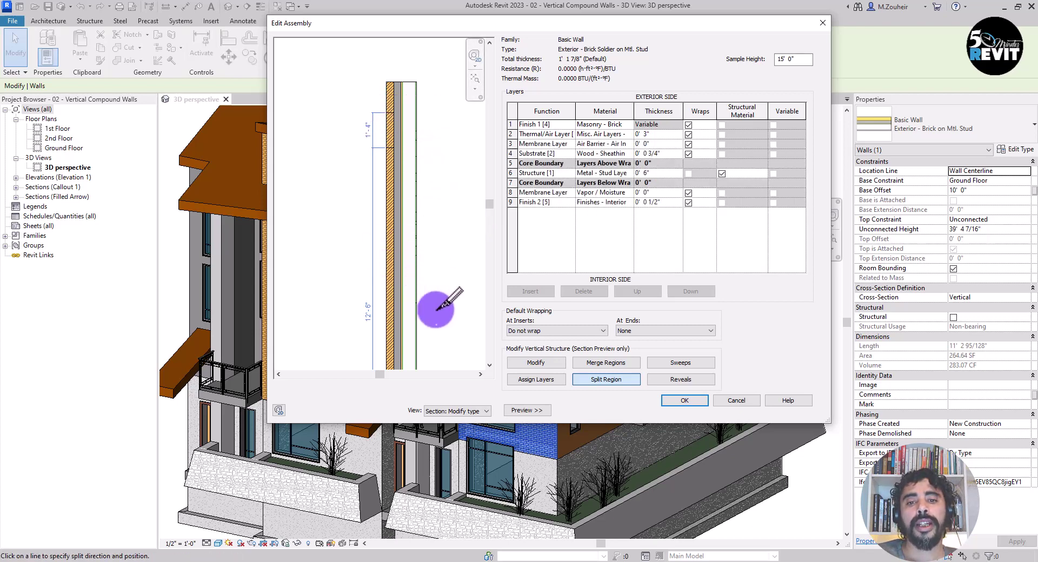
scroll(374, 230, down, 2)
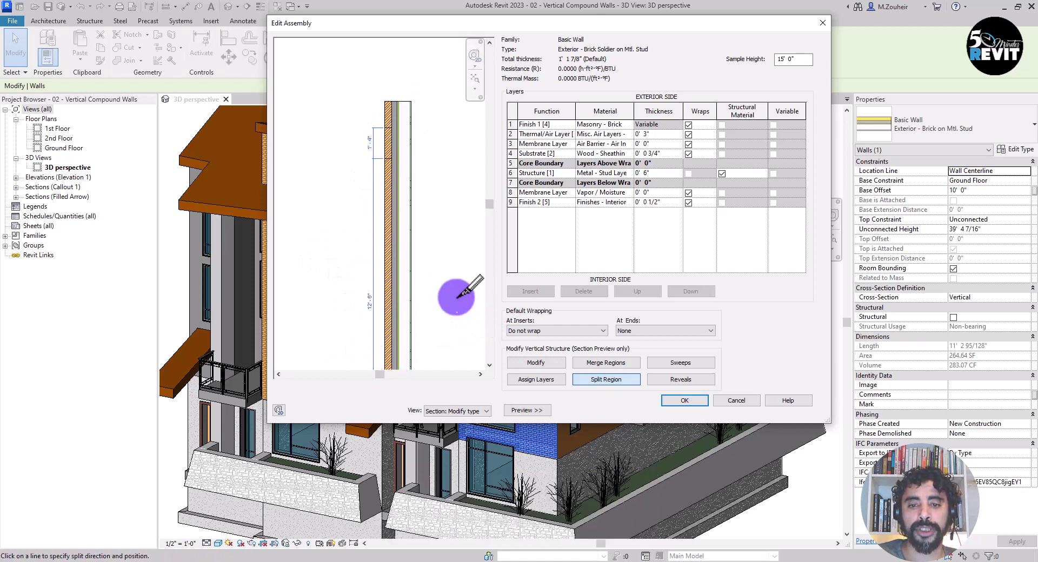
click(540, 362)
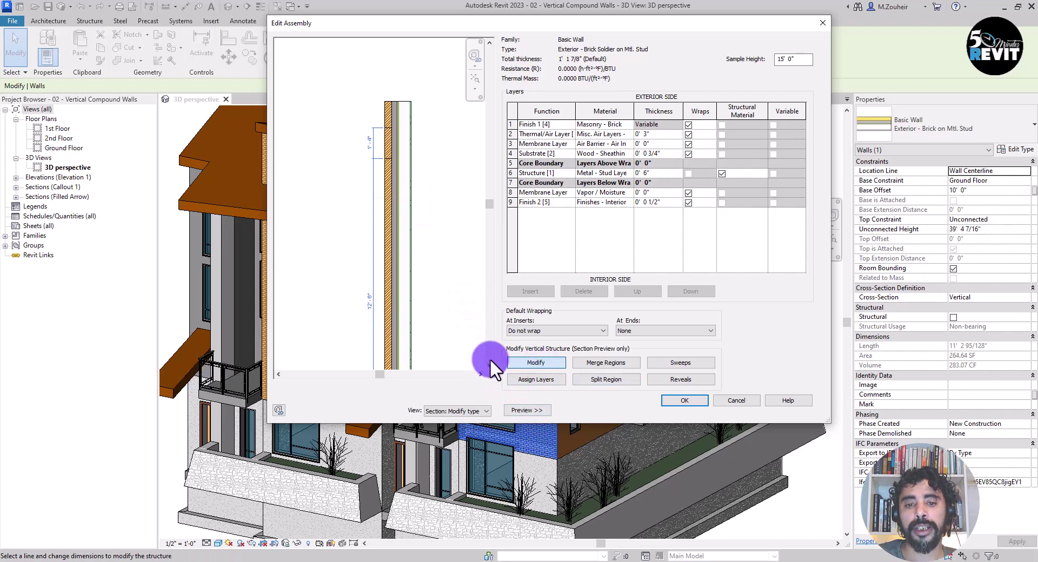
Move the band's lower split line to 12'-0" up the wall
scroll(389, 176, up, 2)
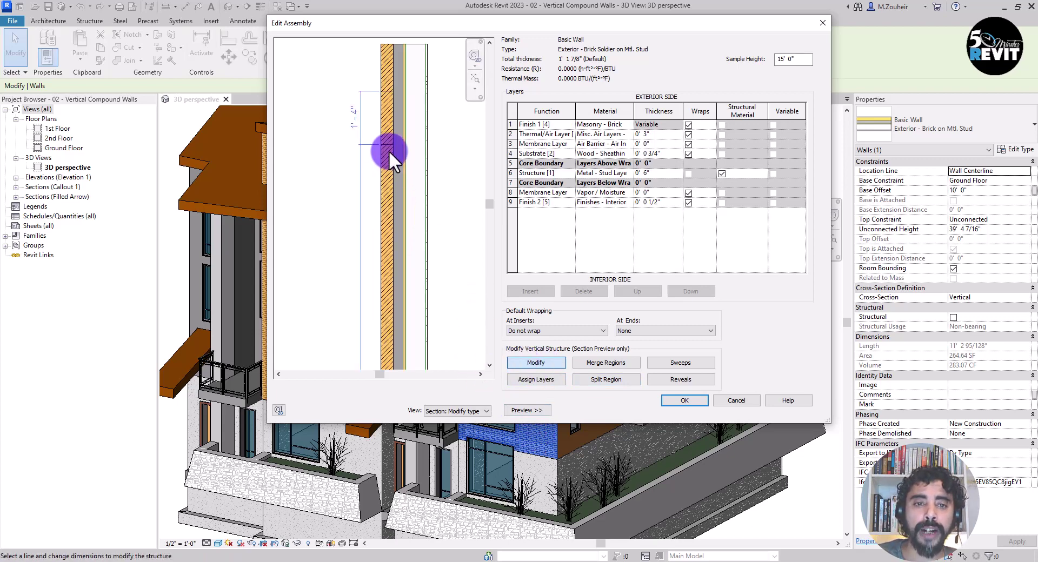
click(388, 143)
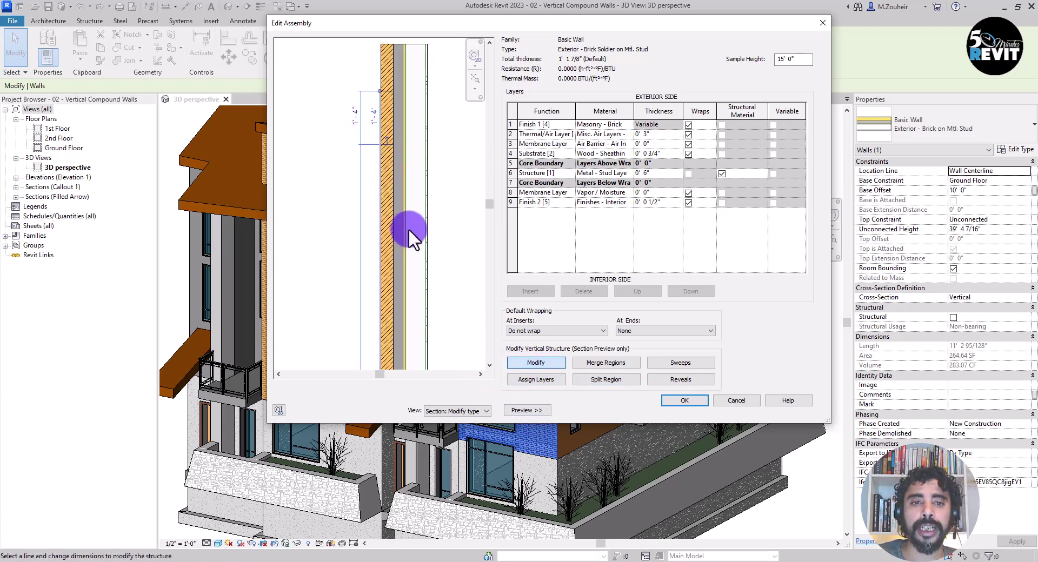
scroll(387, 239, down, 2)
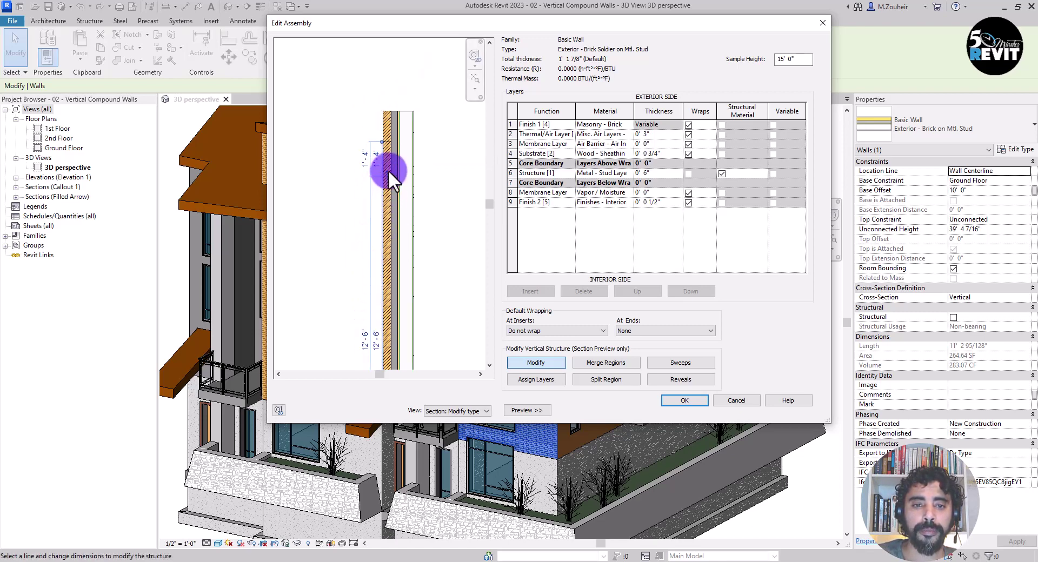
click(364, 338)
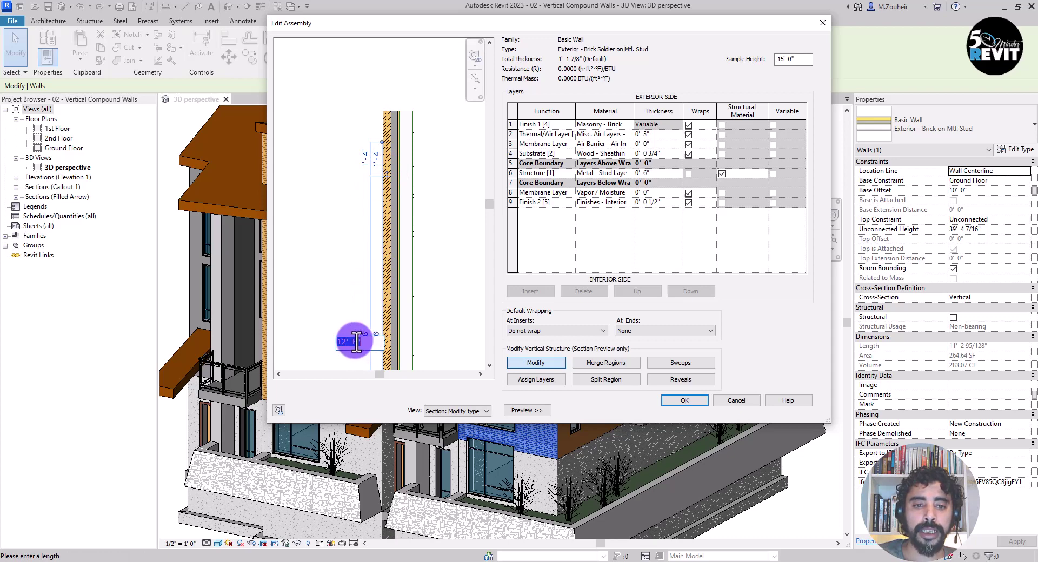
click(356, 342)
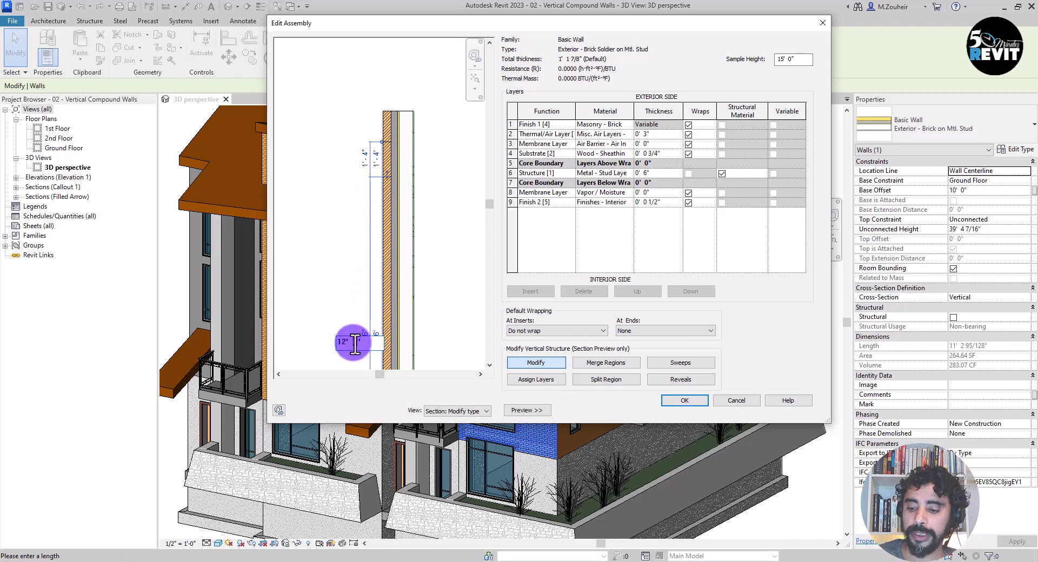
key(Return)
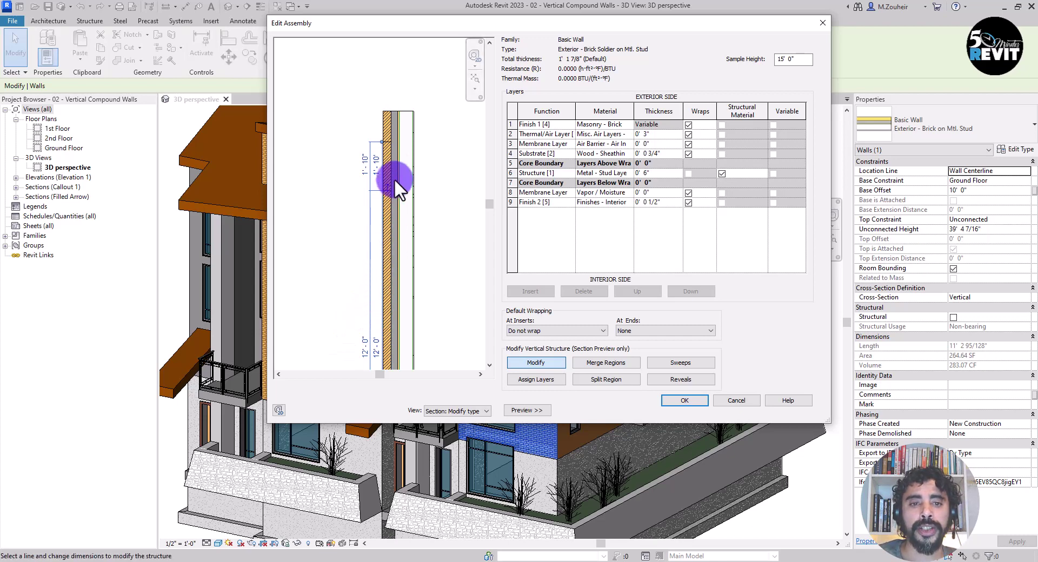
Make the band 1'-0" tall, after an invalid 8-inch entry triggers an error
click(388, 141)
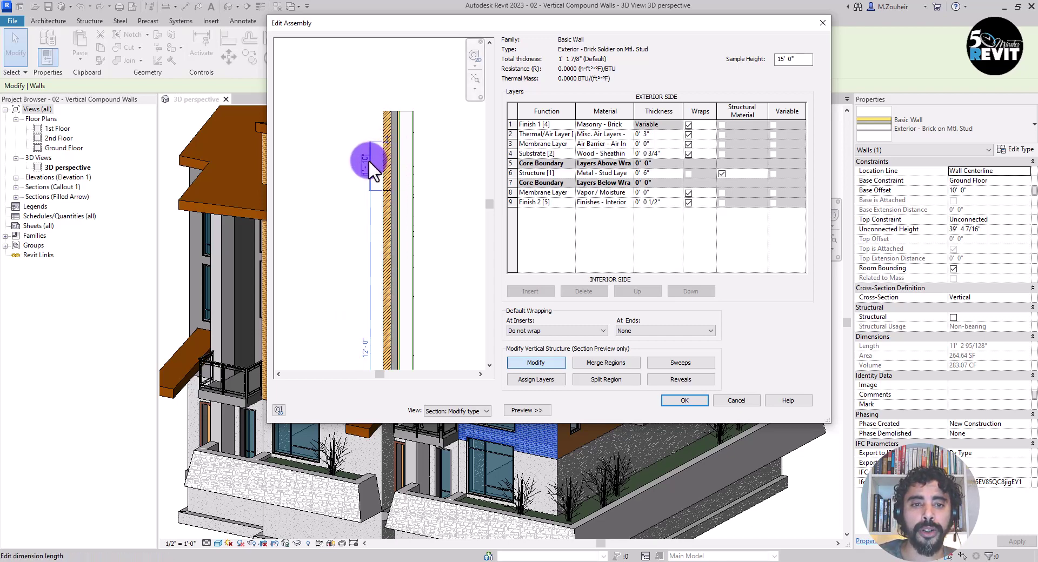
click(367, 160)
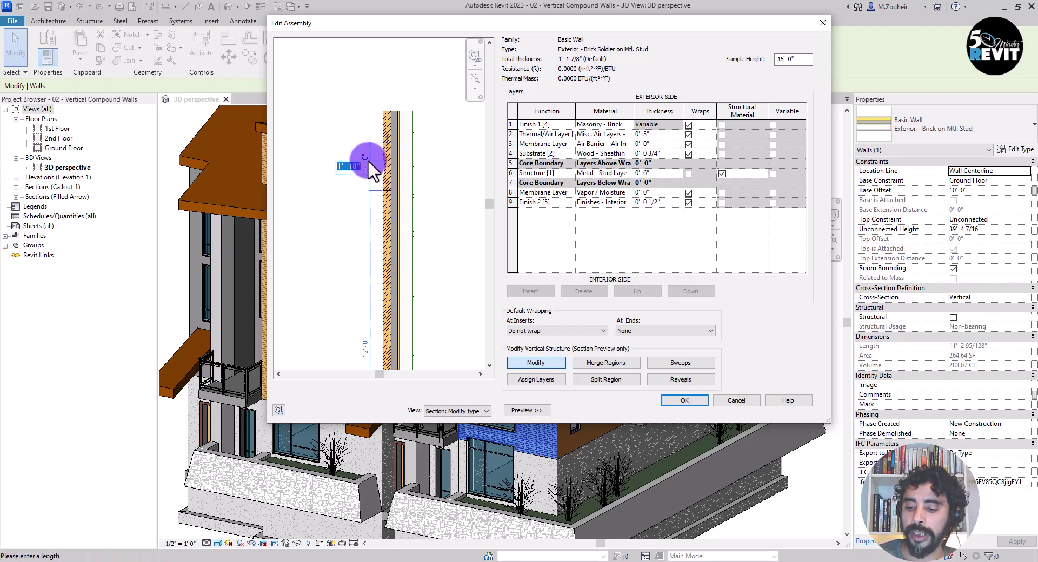
text(8)
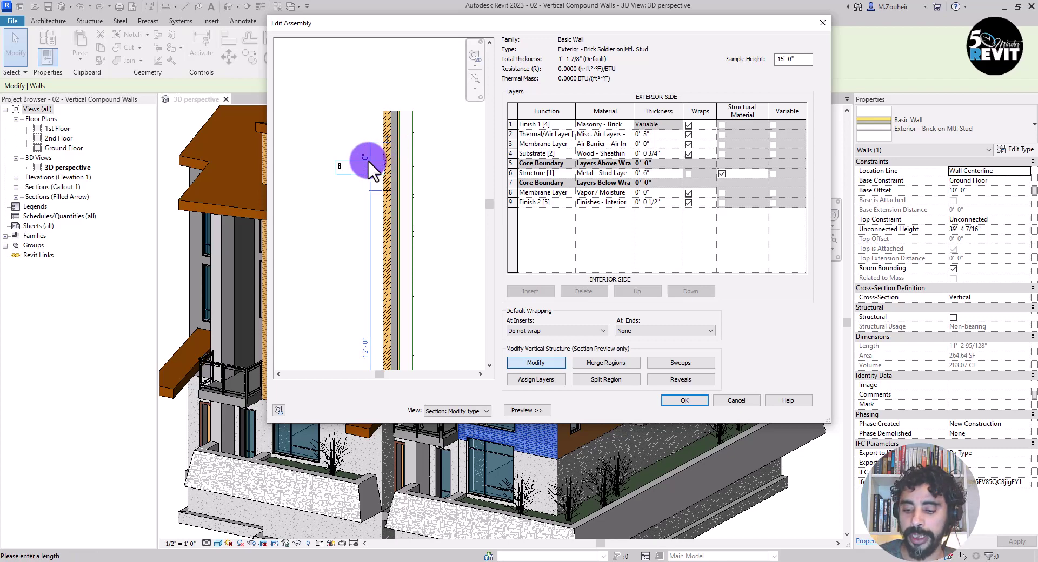
key(Return)
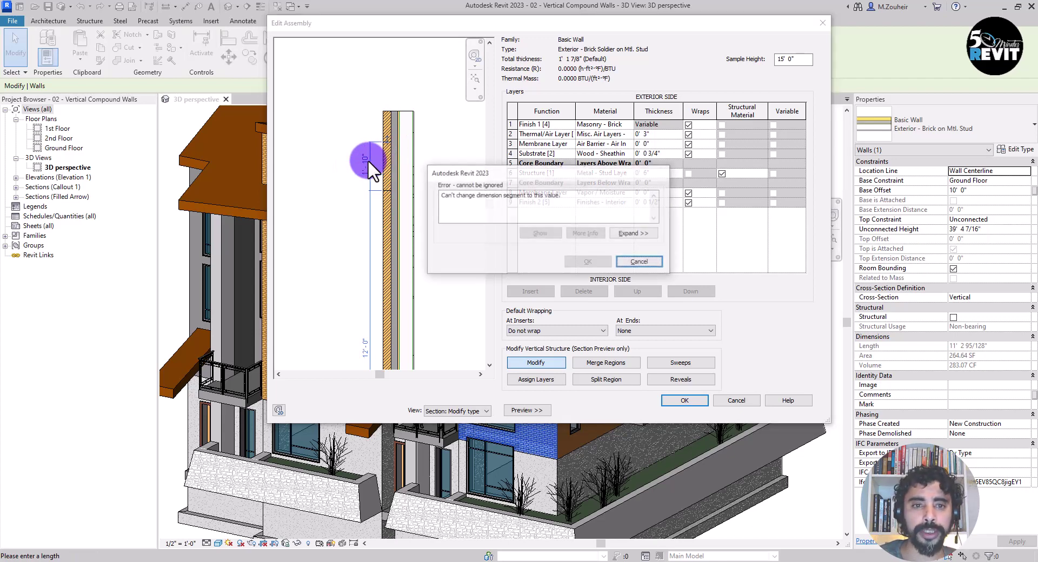
click(640, 262)
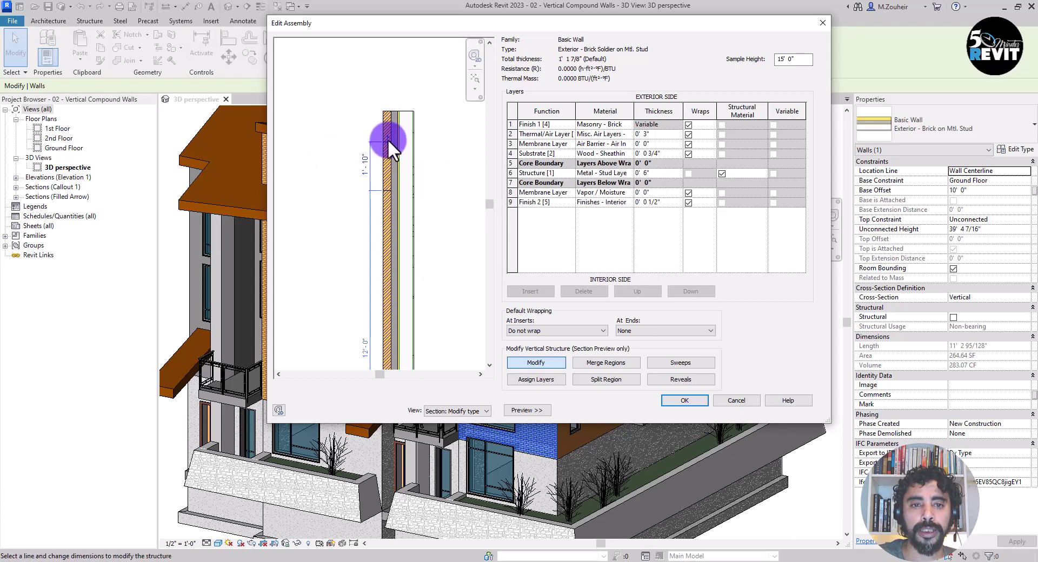
click(364, 165)
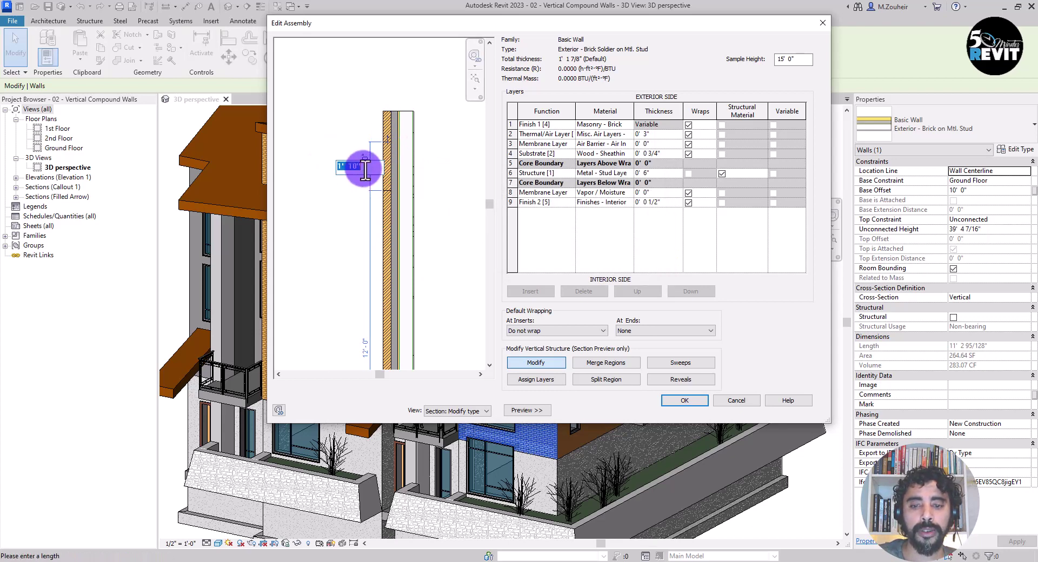
text(1)
key(Return)
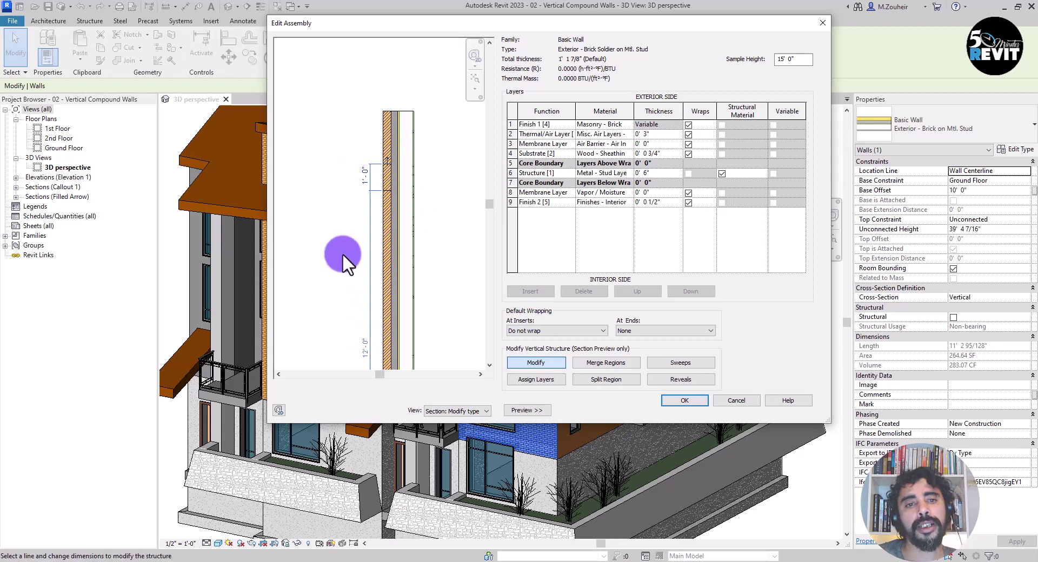
scroll(342, 253, down, 2)
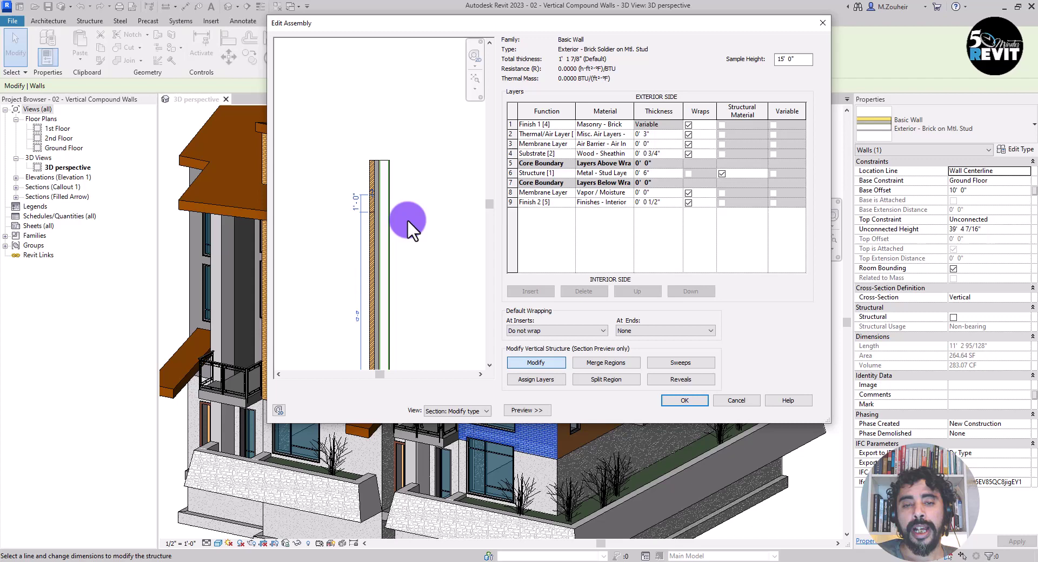
Insert a new layer above the brick layer using Masonry - Brick Soldier Course material
click(512, 122)
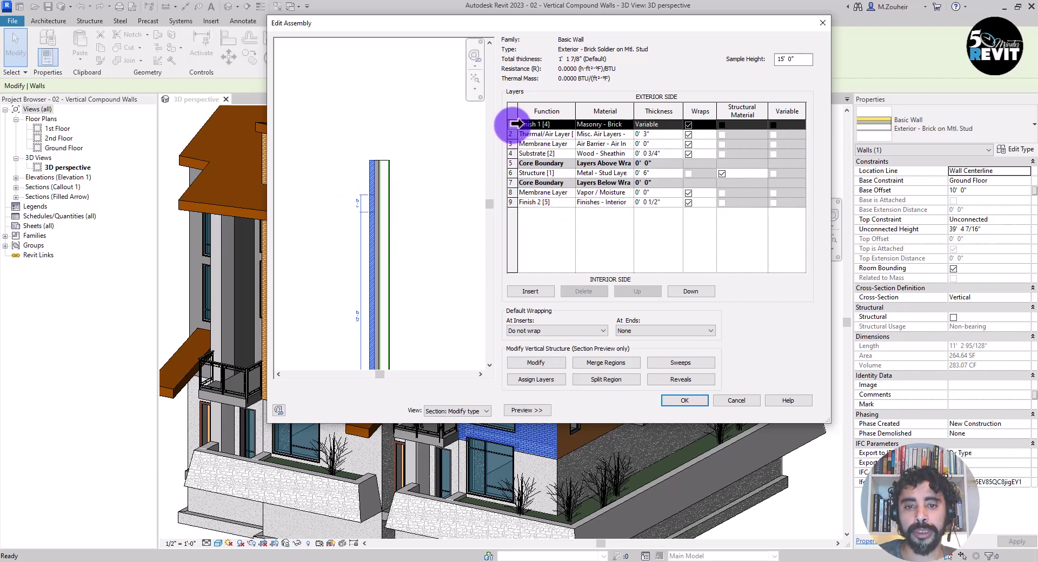
click(524, 290)
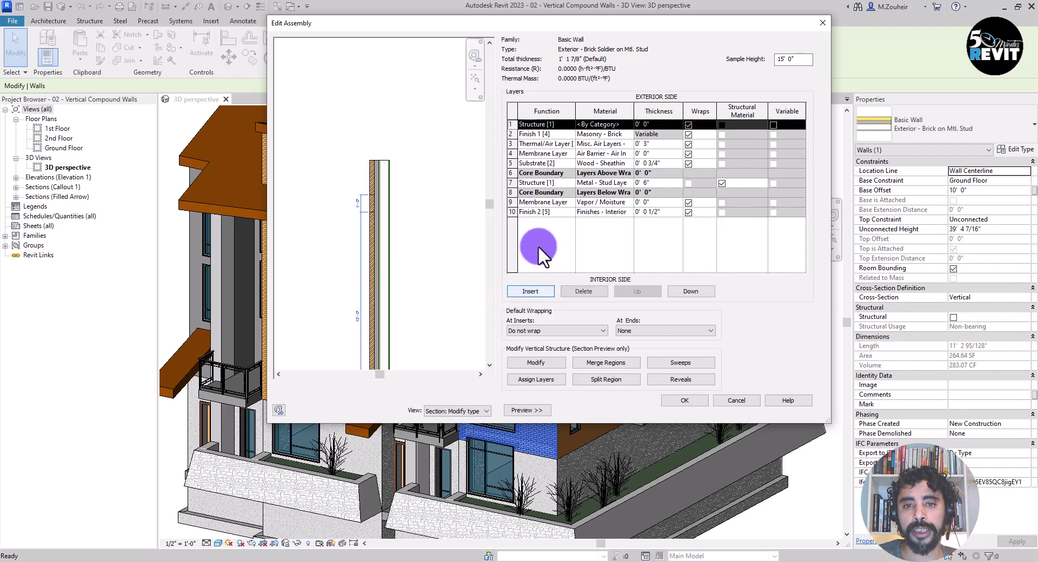
click(615, 121)
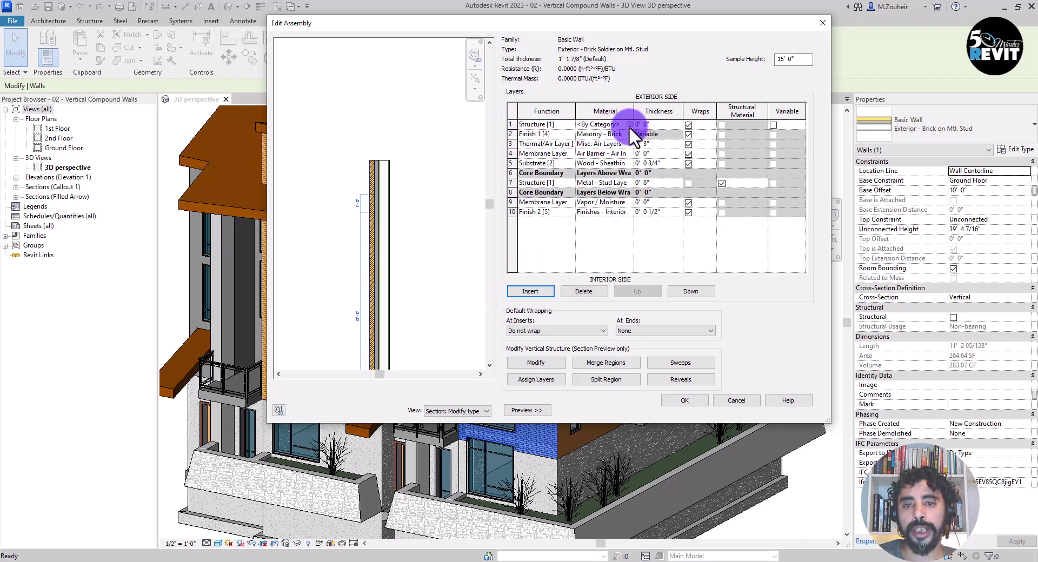
click(628, 123)
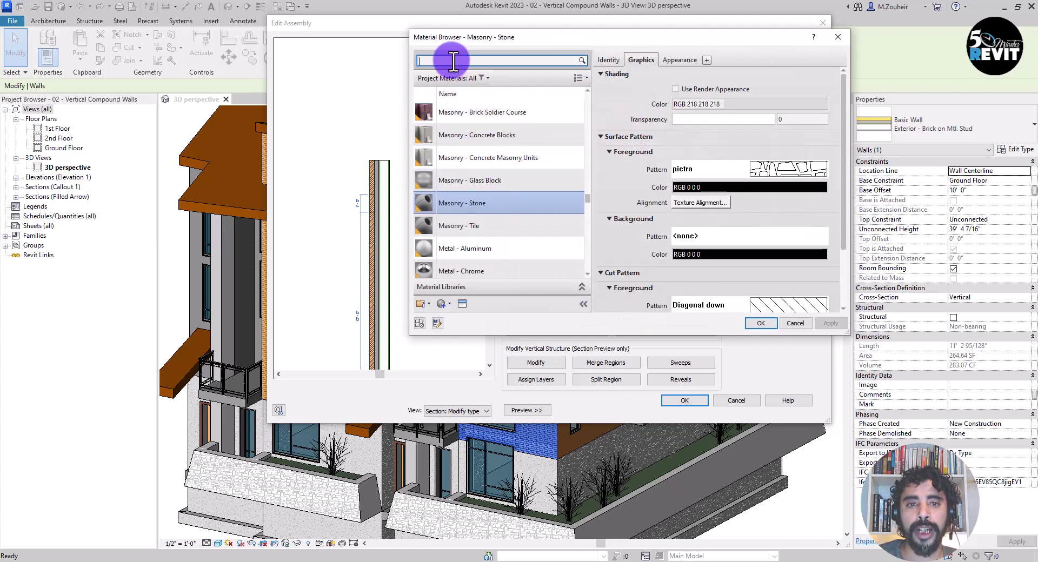
text(br)
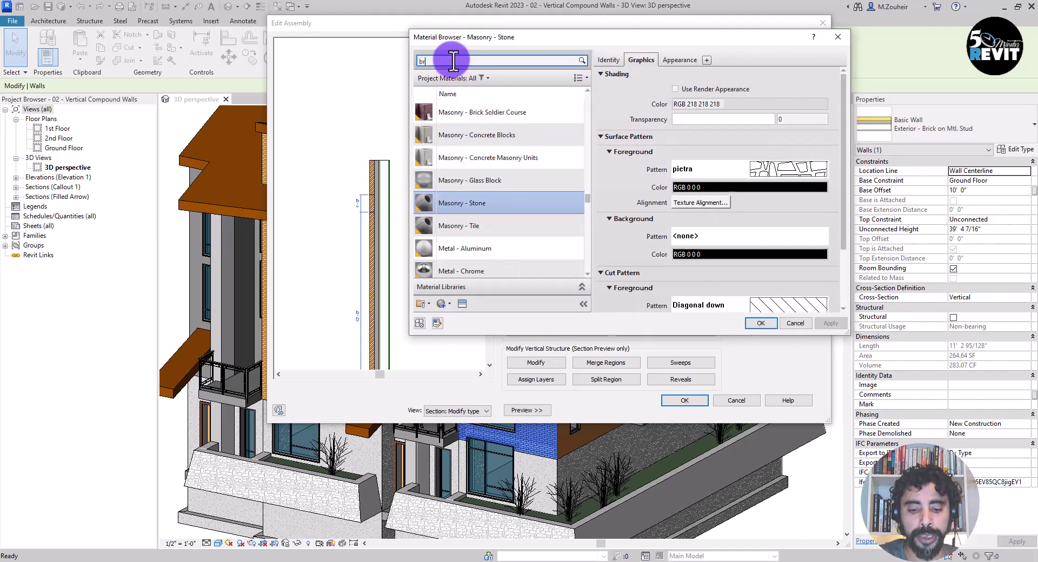
text(ick)
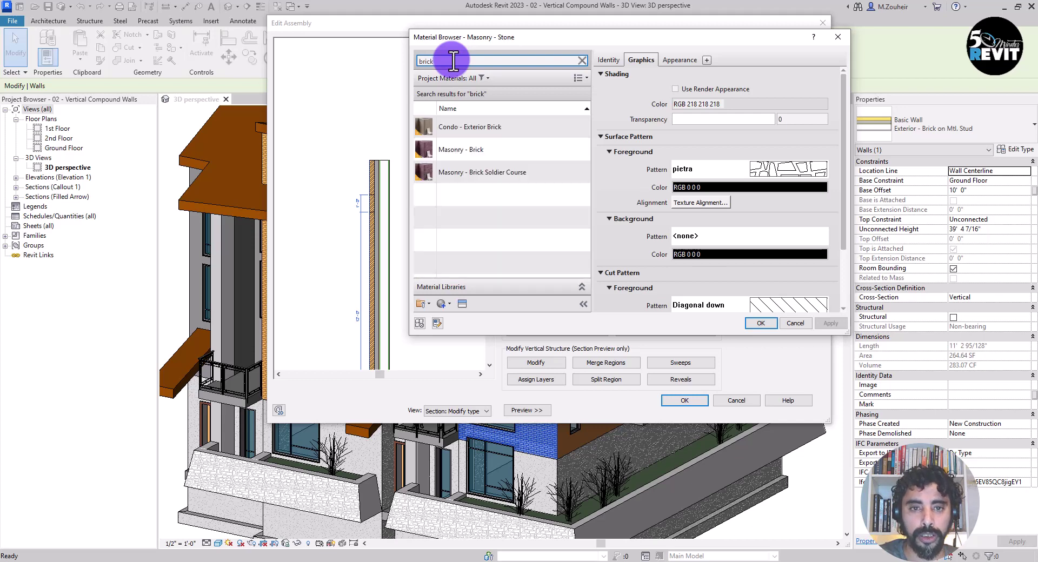
click(489, 172)
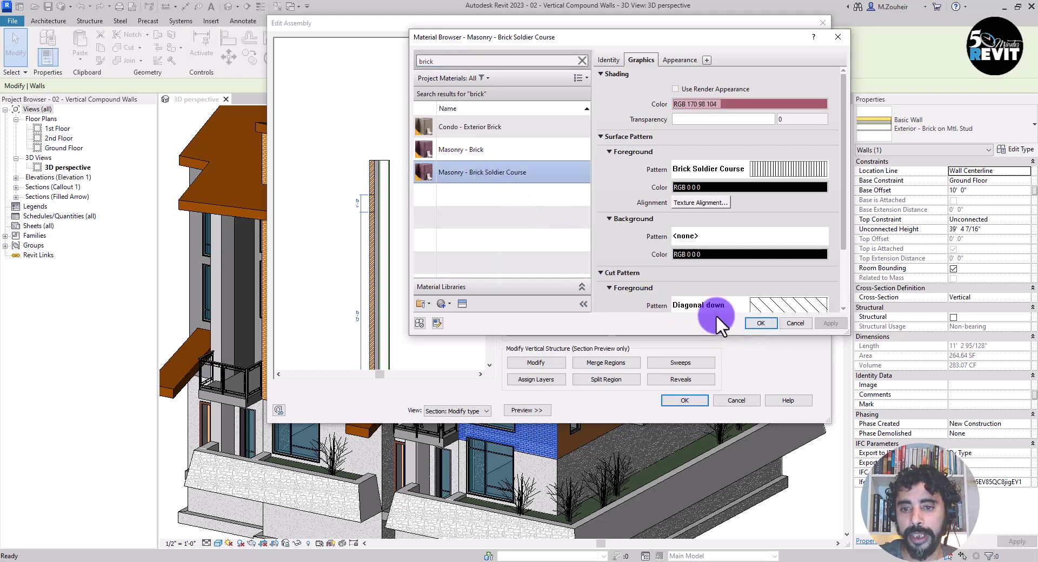
click(760, 322)
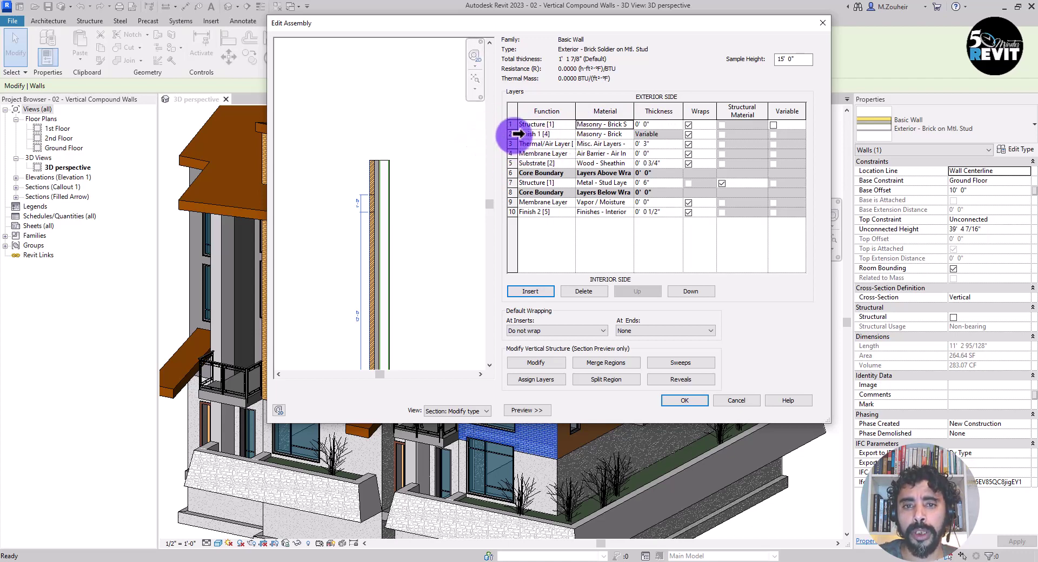
Assign the 1' 0" band region to the Brick Soldier Course layer, making it 3 5/8" thick
click(518, 124)
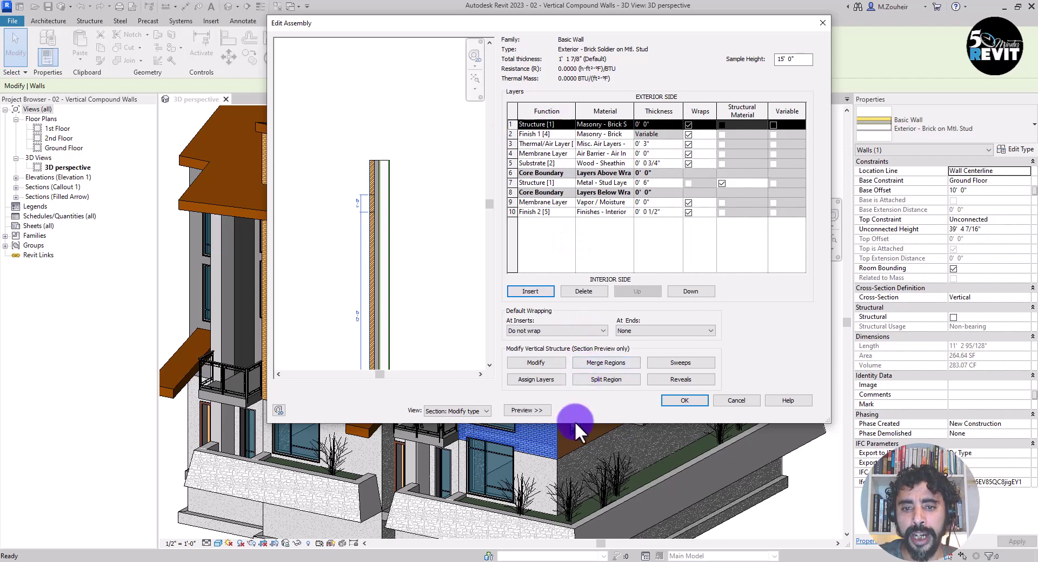
click(542, 377)
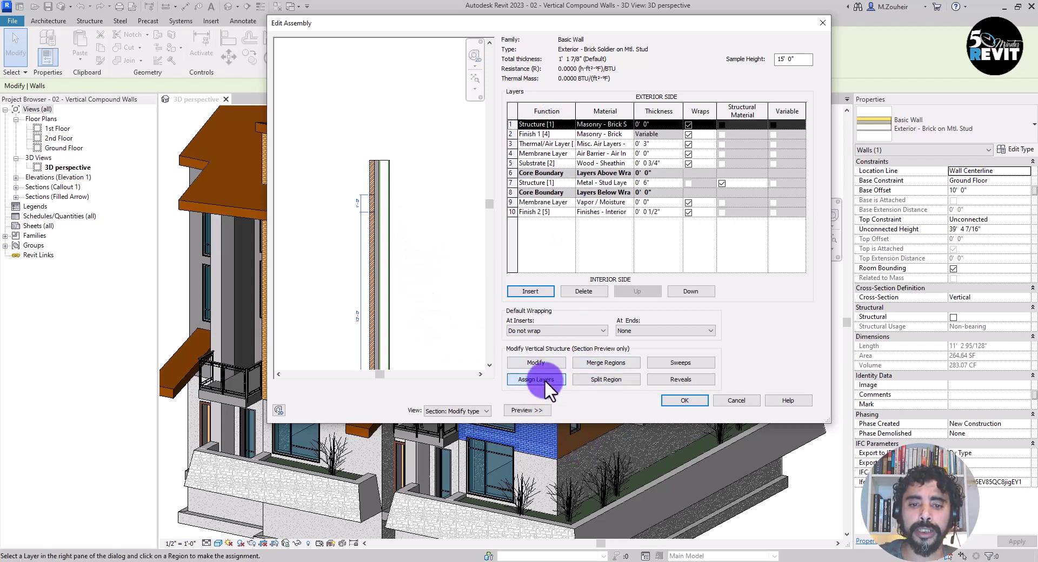
click(368, 206)
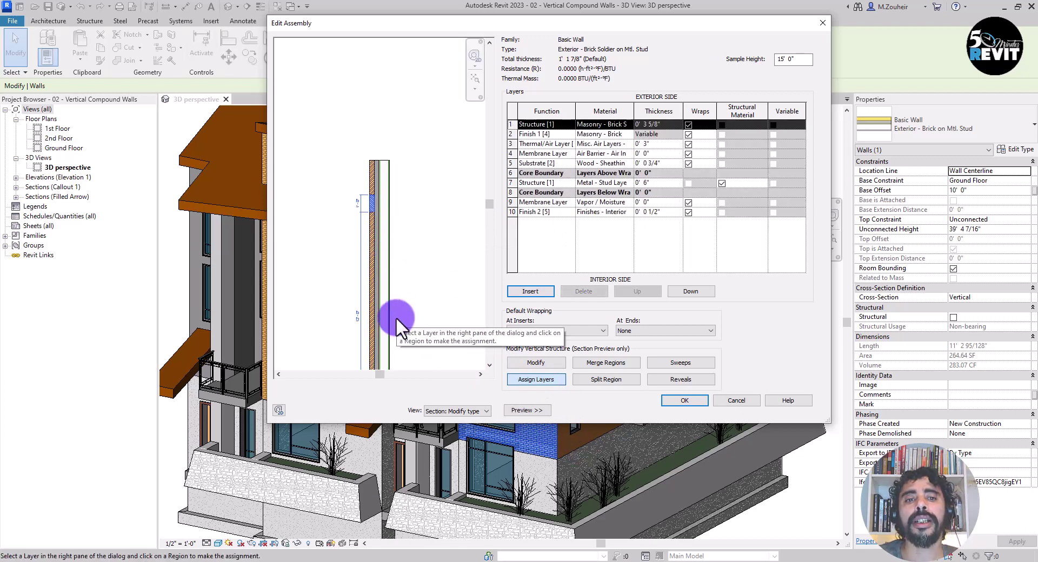
Begin editing the Finish 1 layer's material in the layer list
click(516, 163)
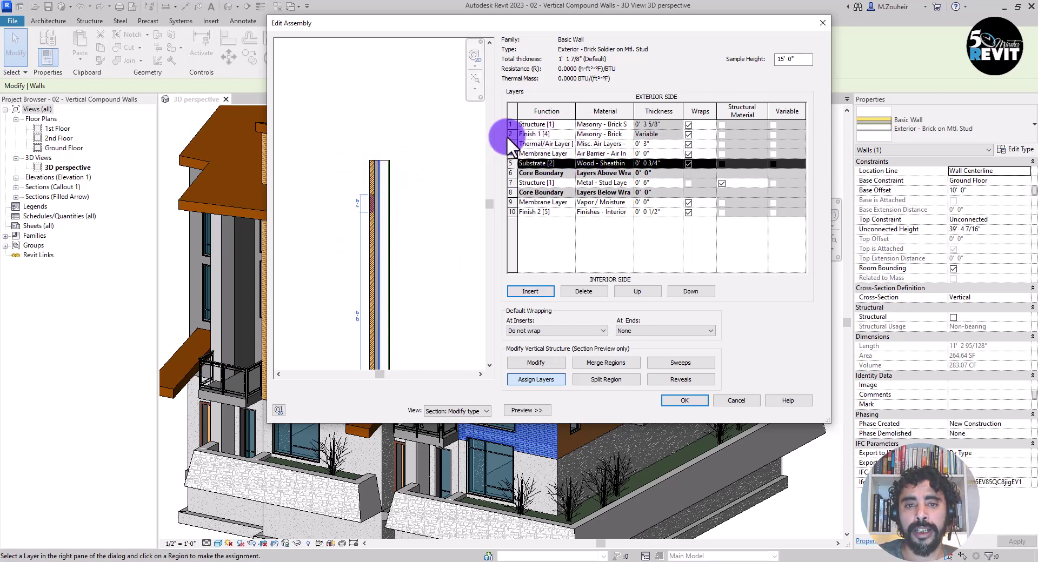
click(603, 132)
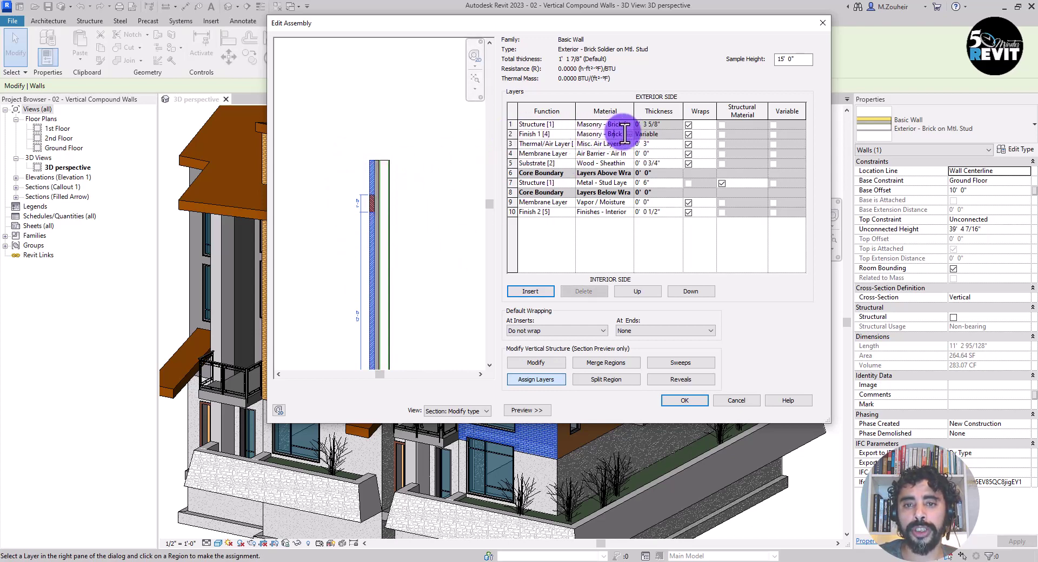
click(629, 130)
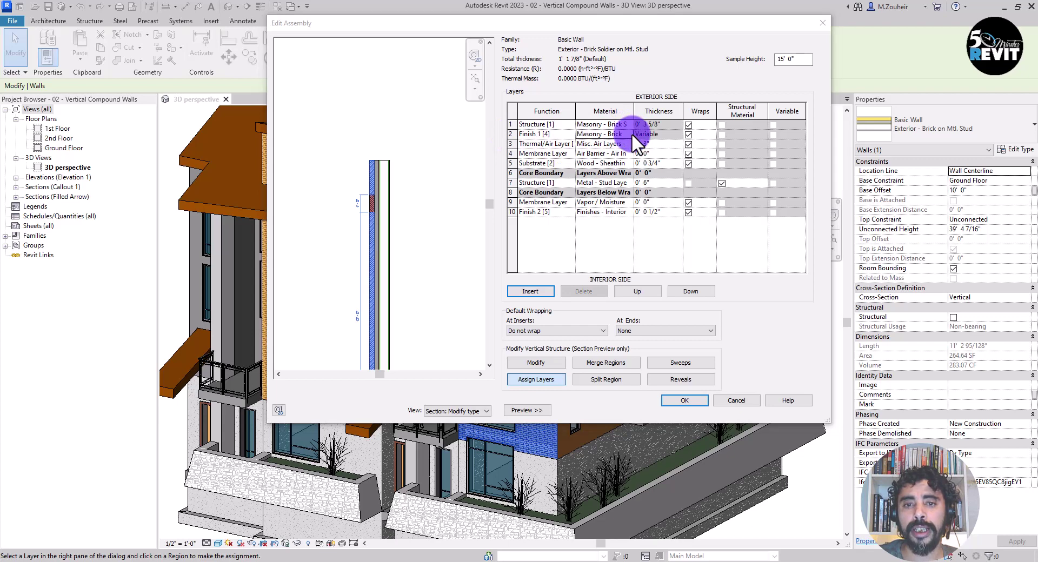
Search 'maso' and change the Finish 1 layer's material to Masonry - Stone
click(629, 134)
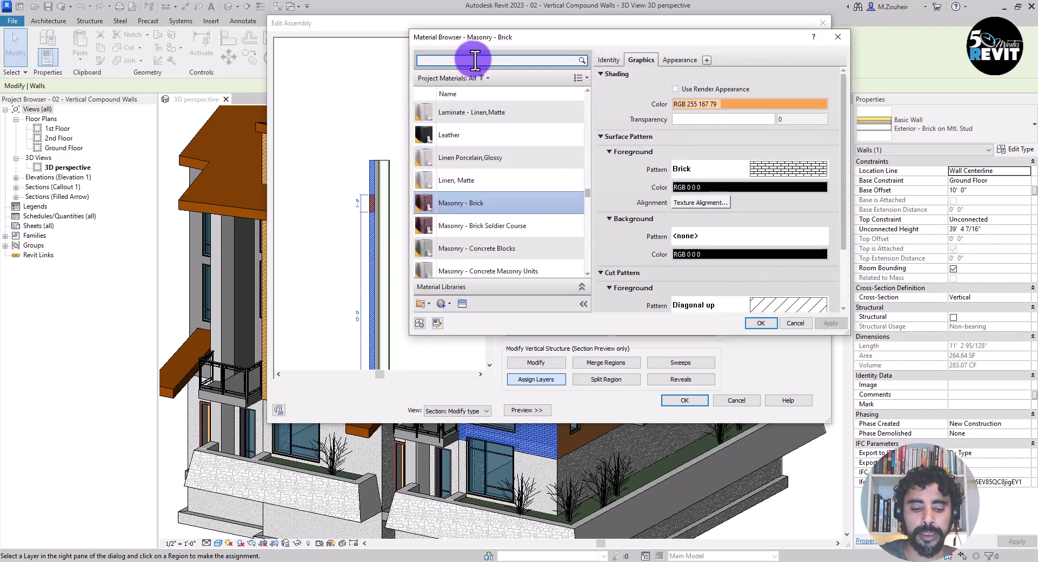
text(mas)
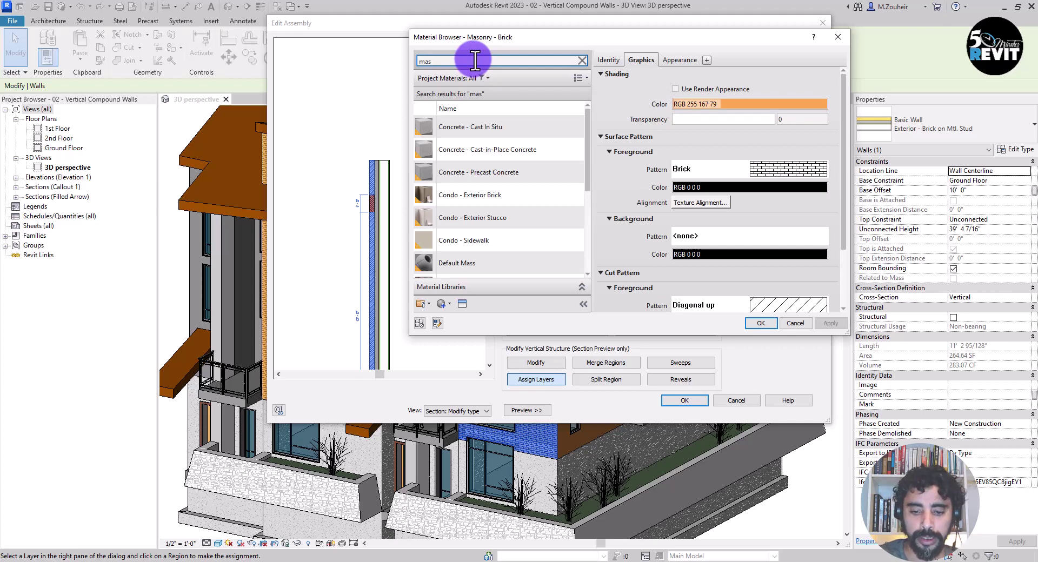
text(o)
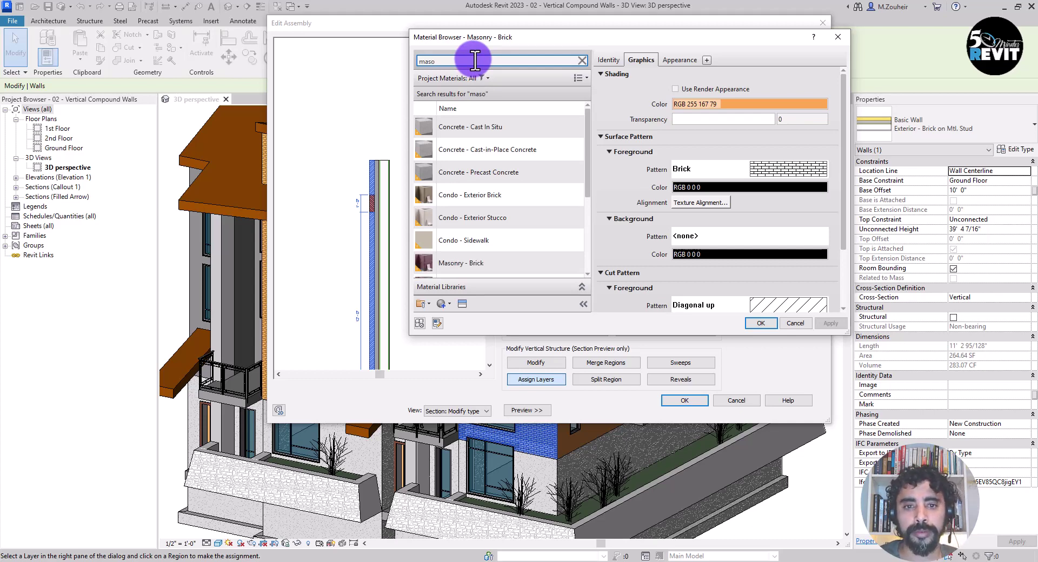
scroll(501, 249, down, 1)
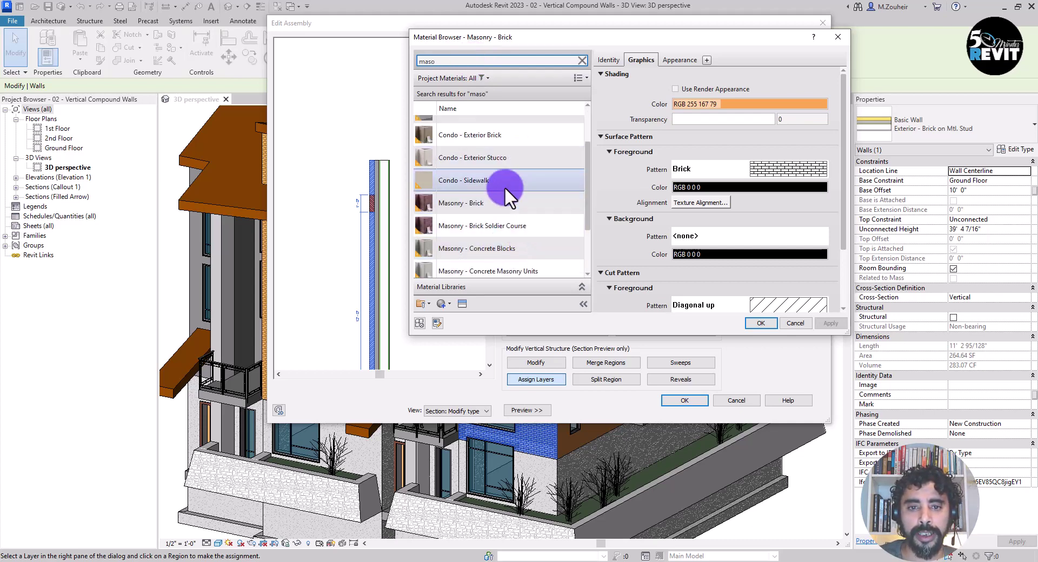
scroll(504, 186, down, 2)
click(492, 246)
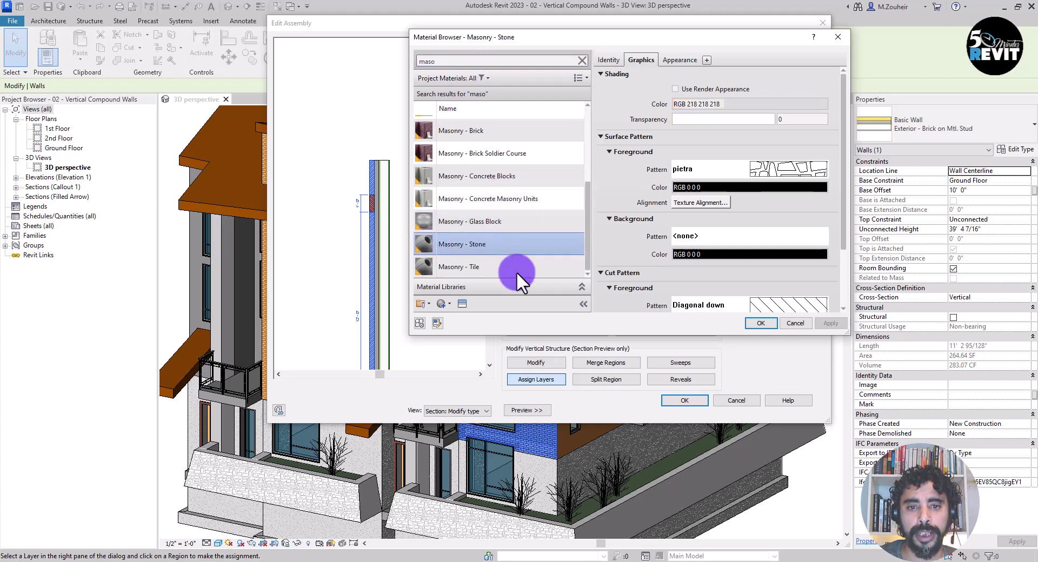
click(759, 323)
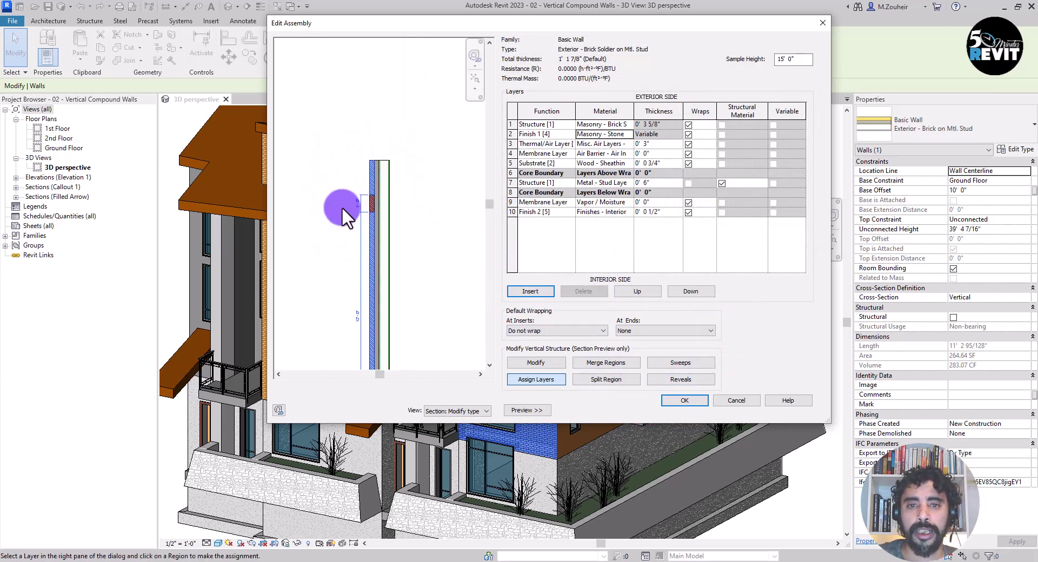
scroll(385, 216, down, 2)
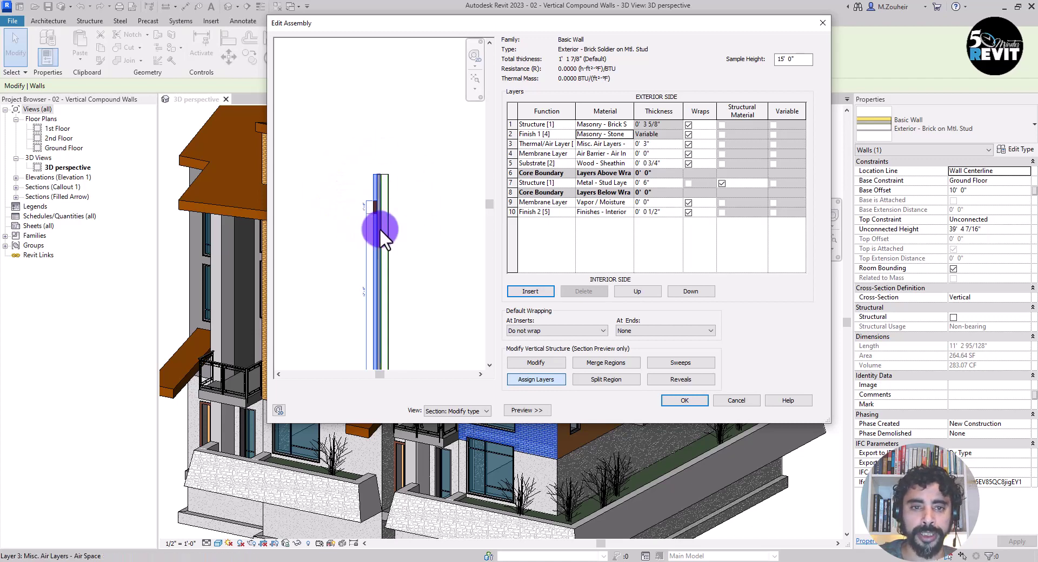
After the layer-priority error, set the soldier layer's function to Finish 1 [4] and accept
click(673, 399)
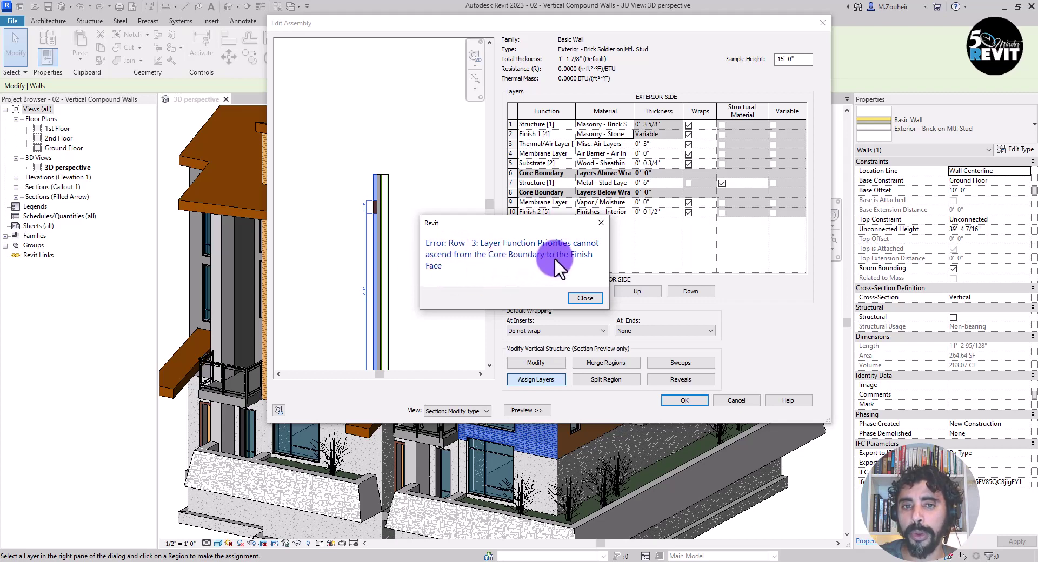
click(584, 297)
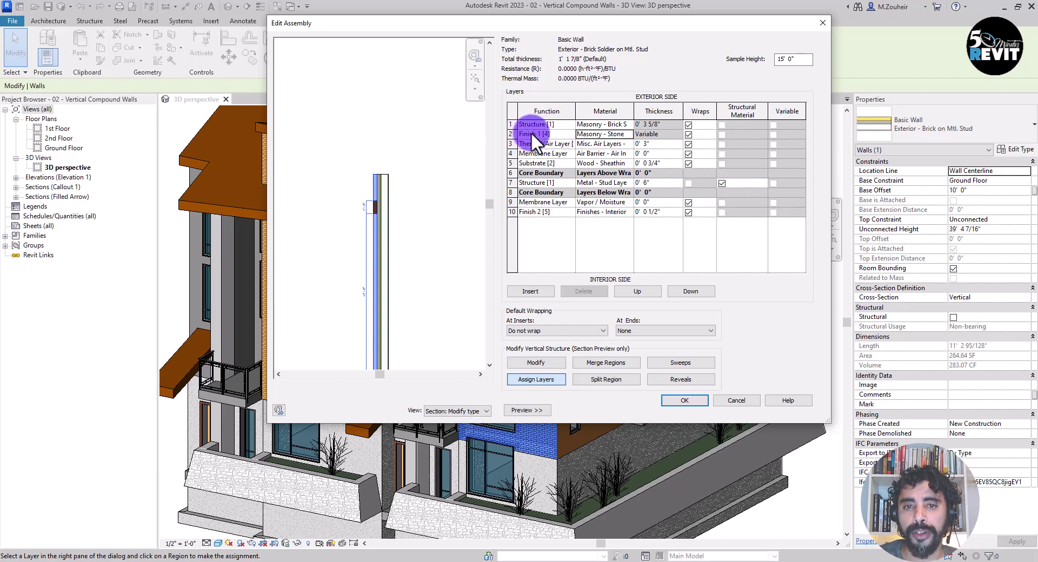
click(563, 125)
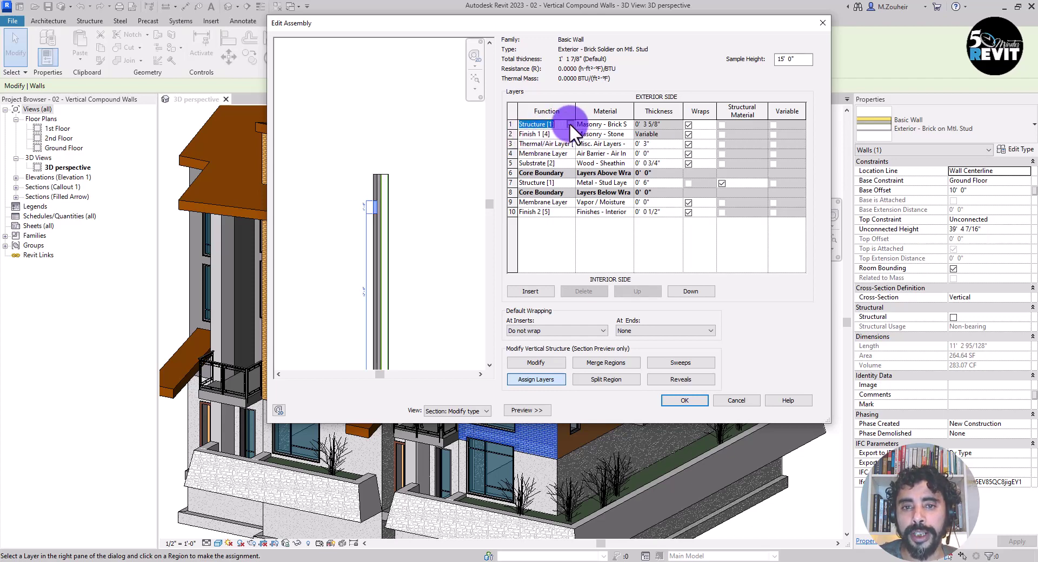
click(569, 123)
click(547, 156)
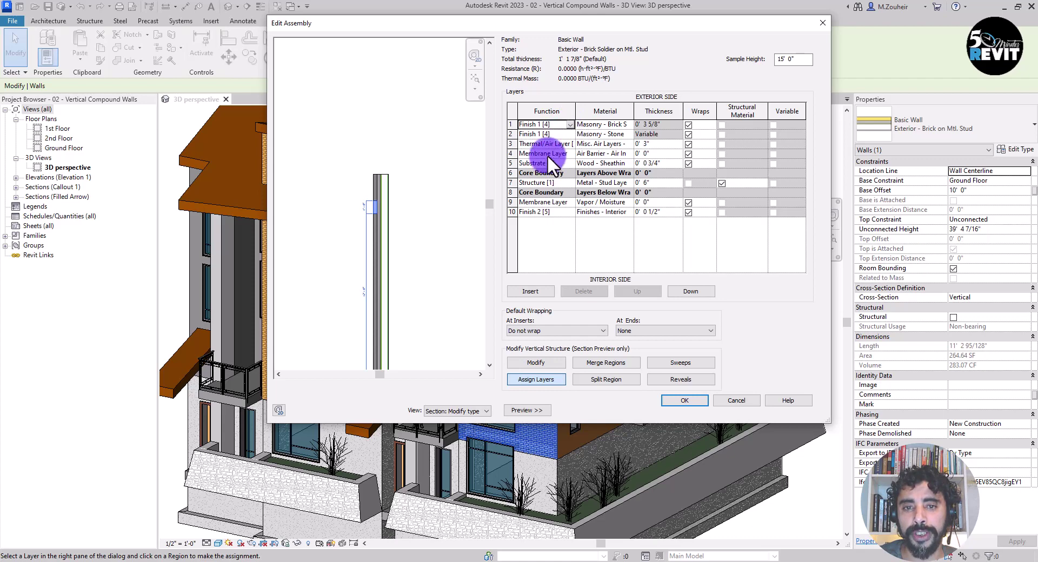
click(676, 398)
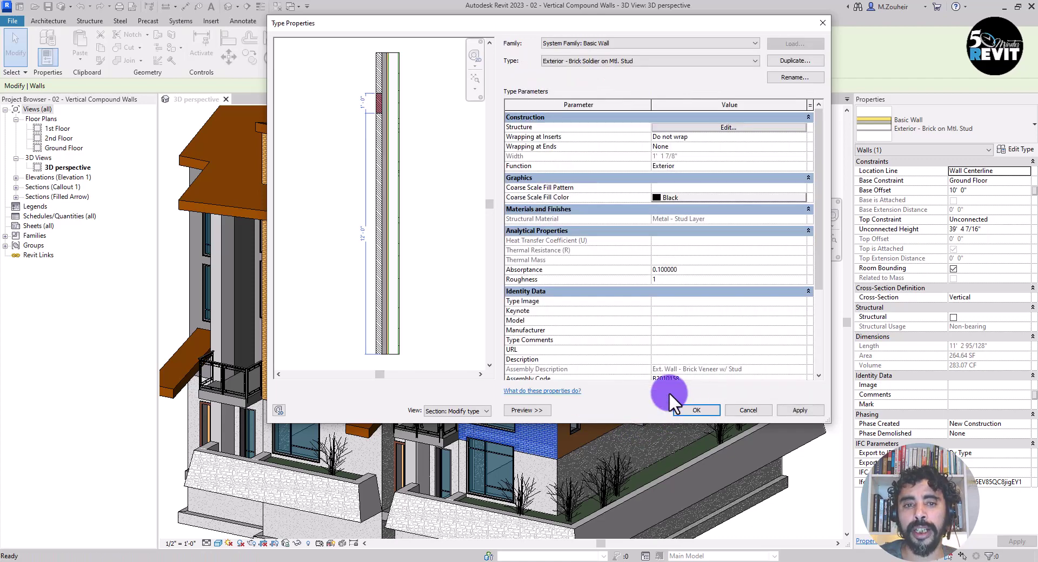
click(696, 410)
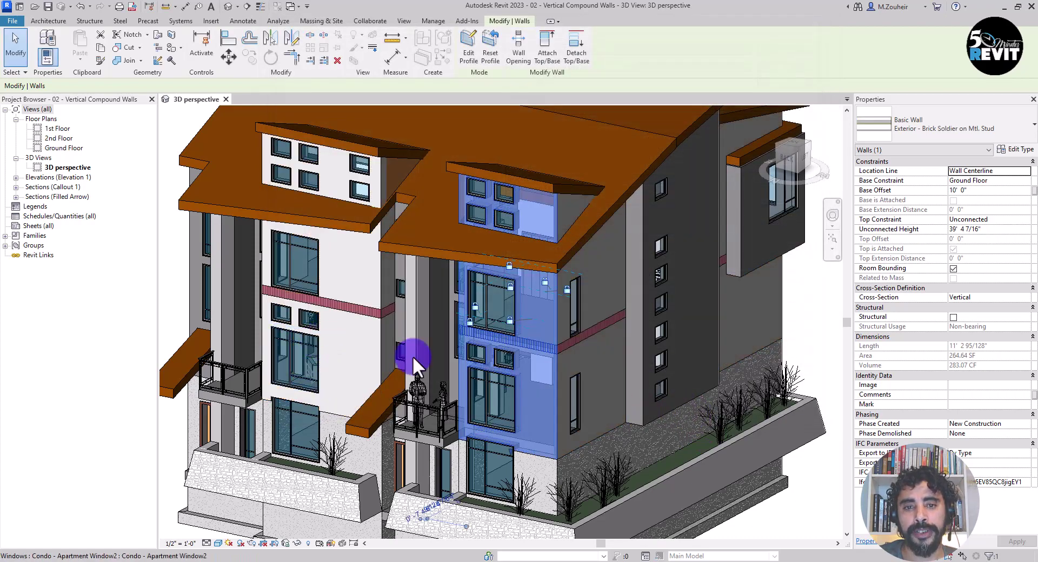
click(815, 482)
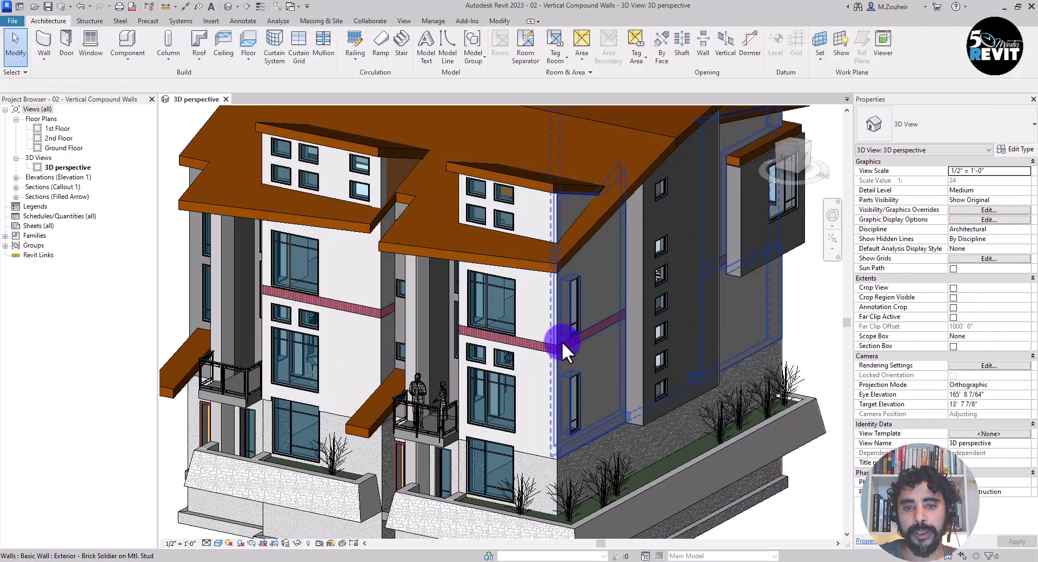
scroll(405, 443, up, 4)
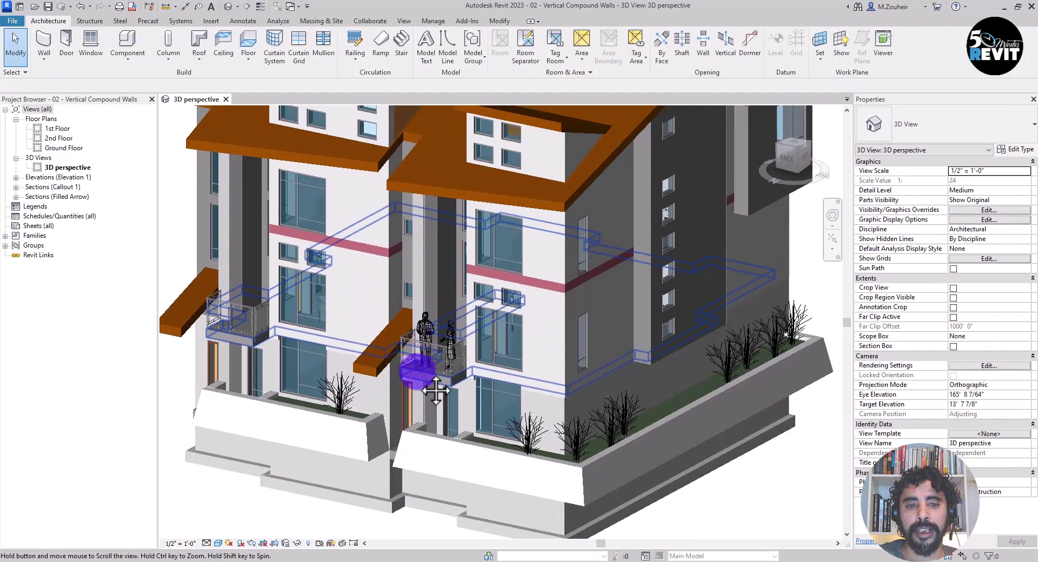
scroll(371, 339, down, 3)
scroll(362, 302, up, 5)
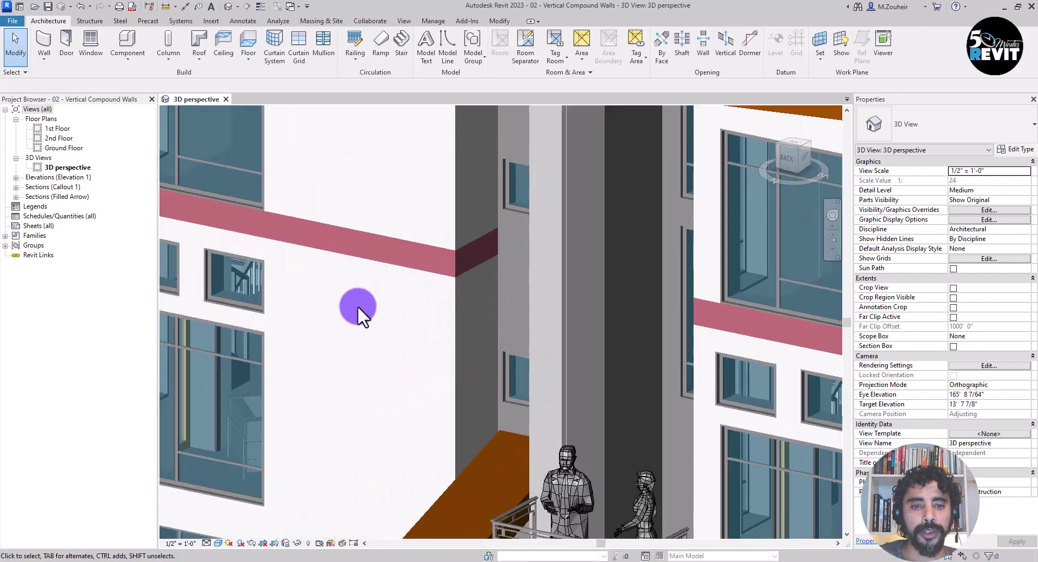
middle_drag(381, 435, 533, 484)
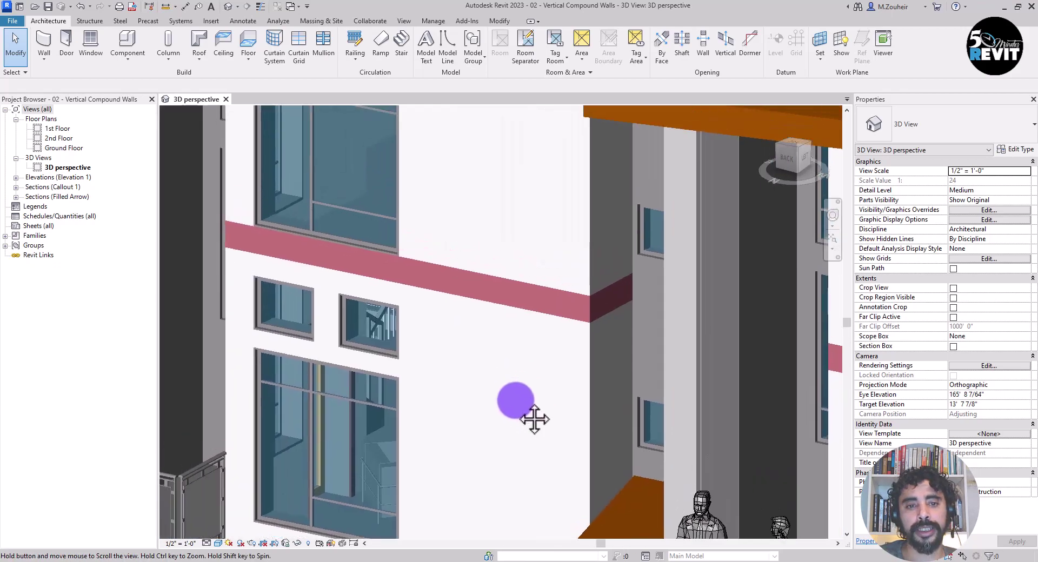
scroll(570, 352, down, 3)
middle_drag(570, 352, 385, 288)
scroll(384, 287, up, 2)
scroll(385, 287, down, 2)
scroll(621, 358, down, 1)
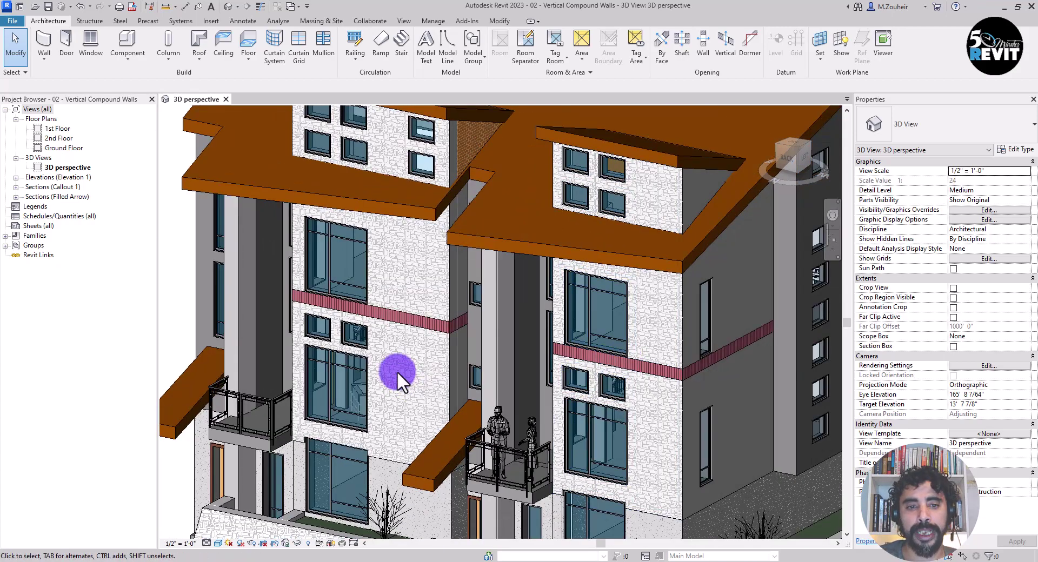
scroll(367, 356, up, 3)
scroll(335, 344, down, 3)
scroll(594, 405, up, 1)
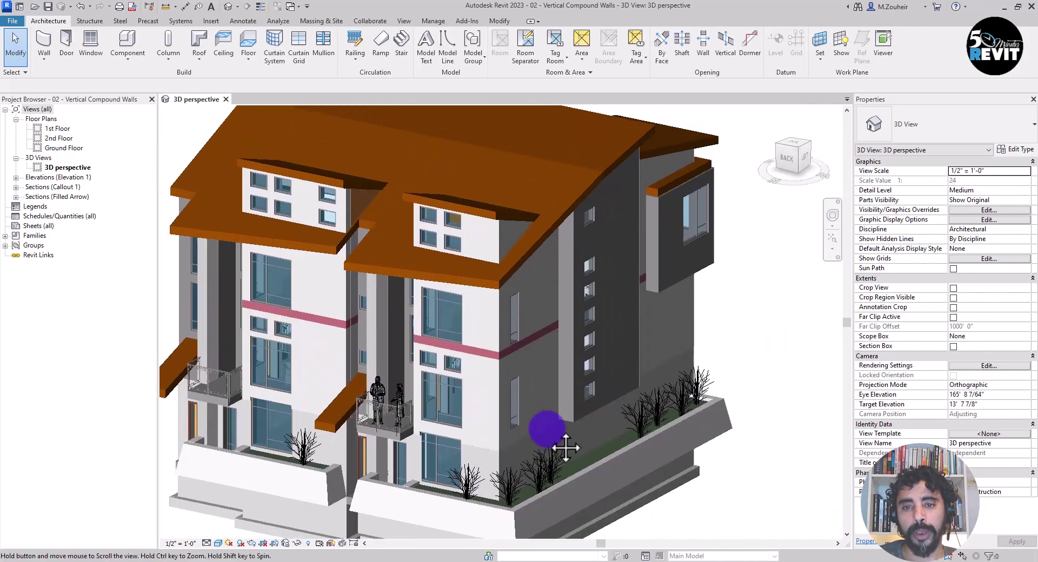
shift+middle_drag(553, 419, 561, 354)
scroll(656, 249, up, 4)
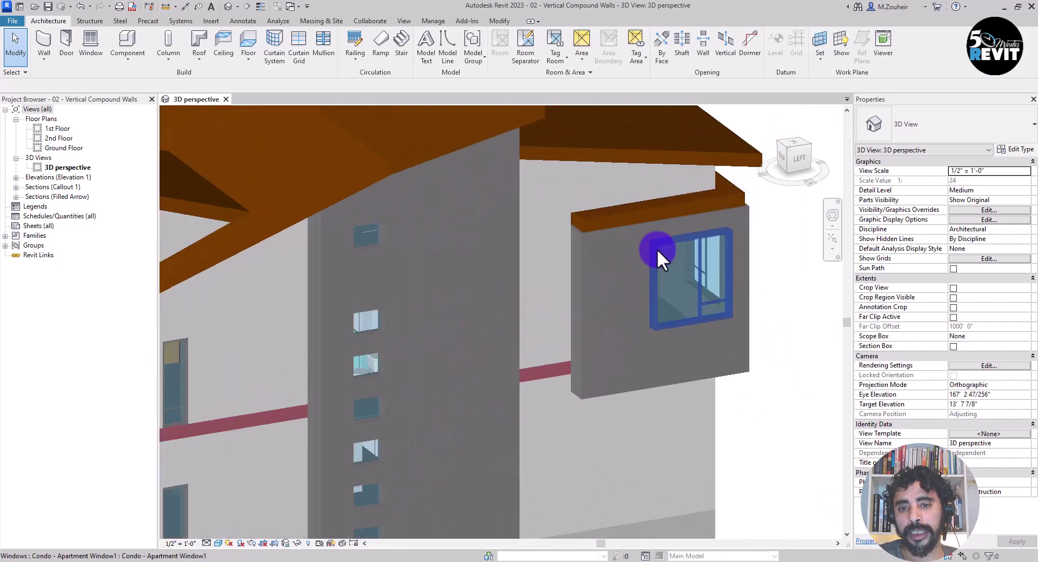
scroll(610, 316, down, 5)
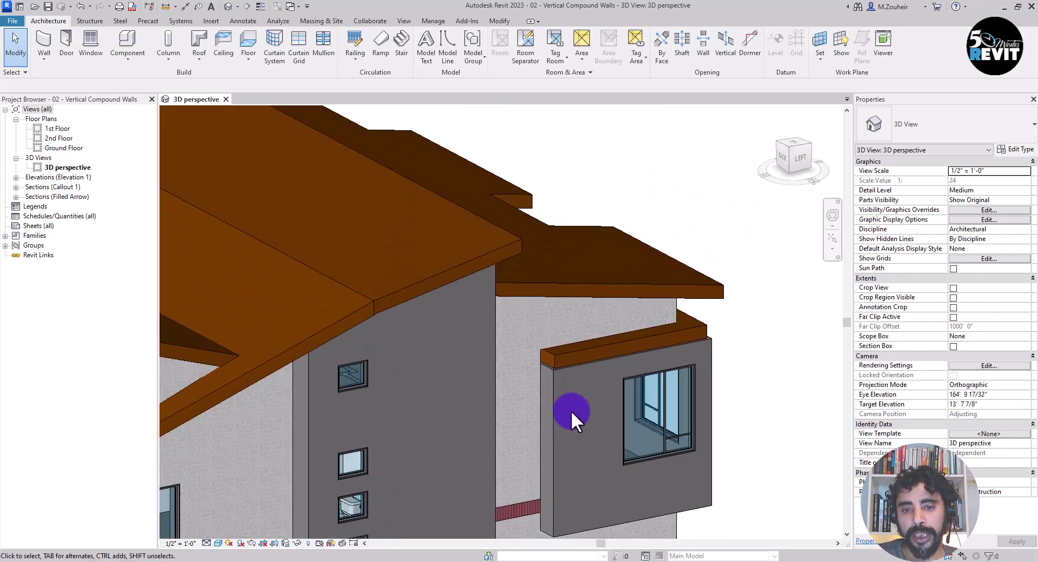
scroll(571, 411, up, 5)
middle_drag(573, 390, 586, 349)
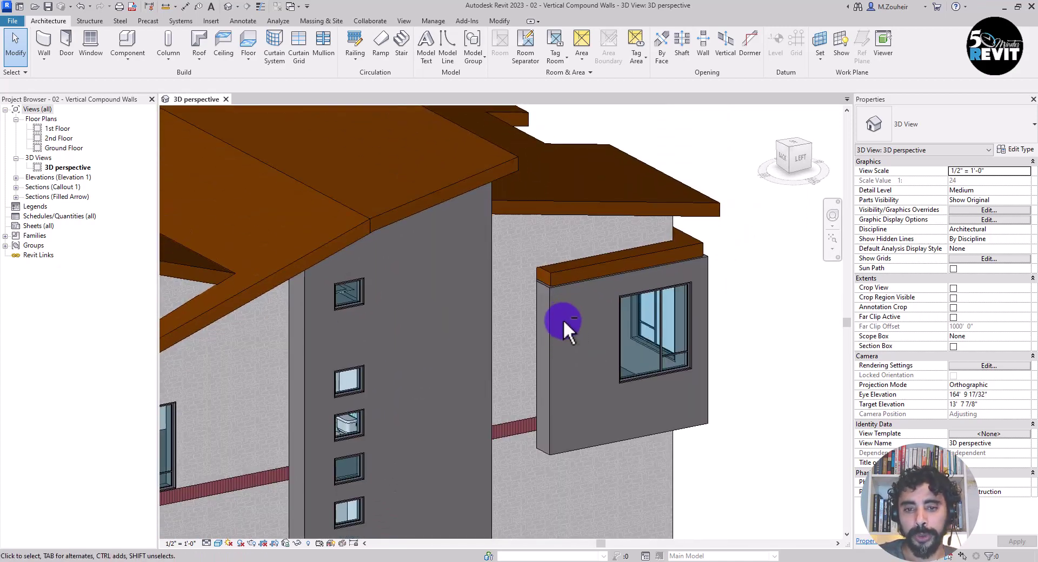
scroll(563, 320, up, 4)
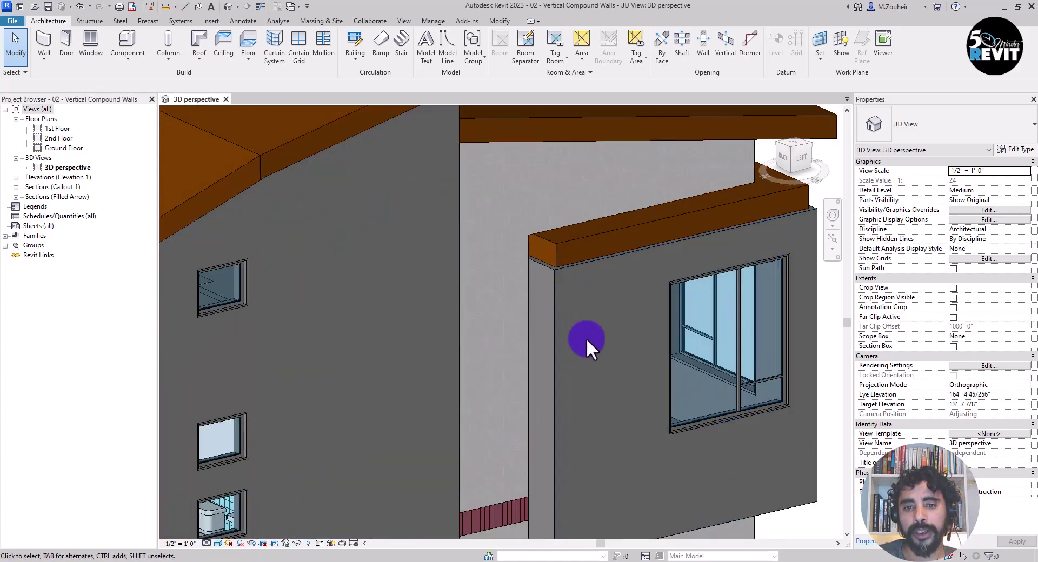
scroll(597, 346, up, 5)
Inspect the roof above the projecting box, including its underside, then deselect it
middle_drag(598, 259, 533, 308)
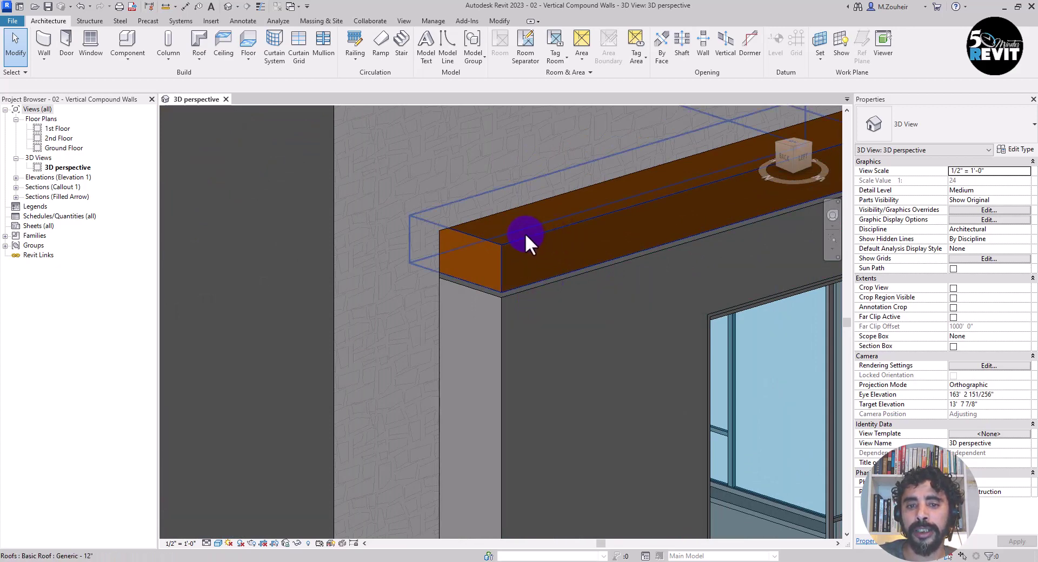
click(540, 238)
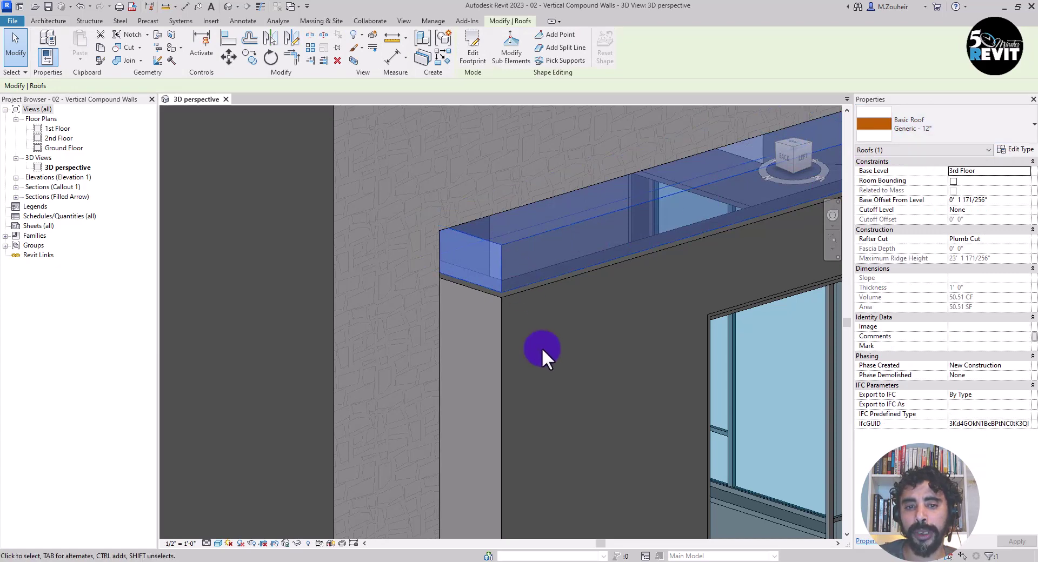
shift+middle_drag(524, 333, 434, 375)
click(732, 265)
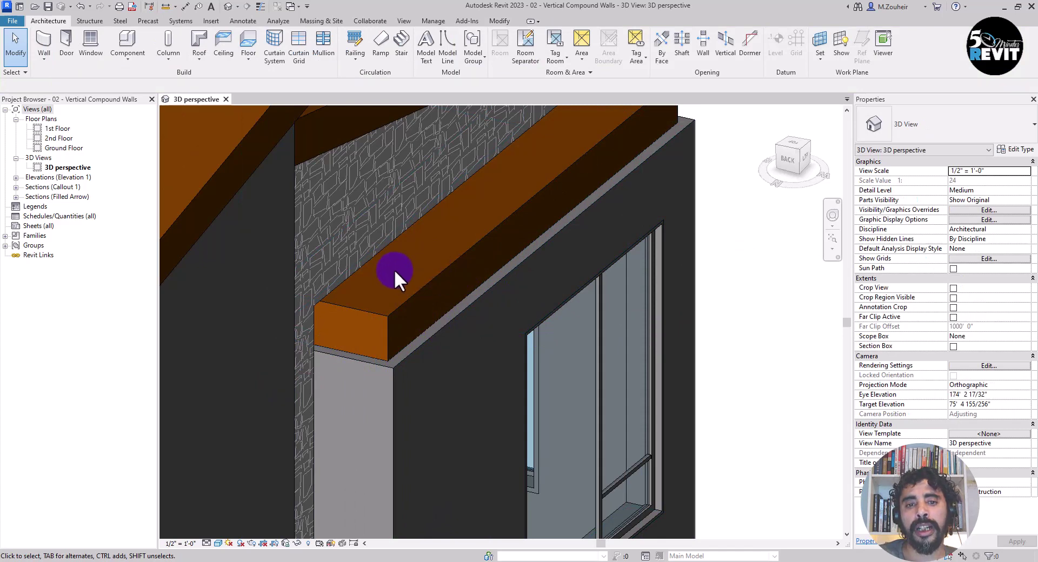
Select the Exterior - Stucco wall below the roof edge
scroll(442, 375, down, 3)
shift+middle_drag(443, 376, 424, 397)
click(363, 345)
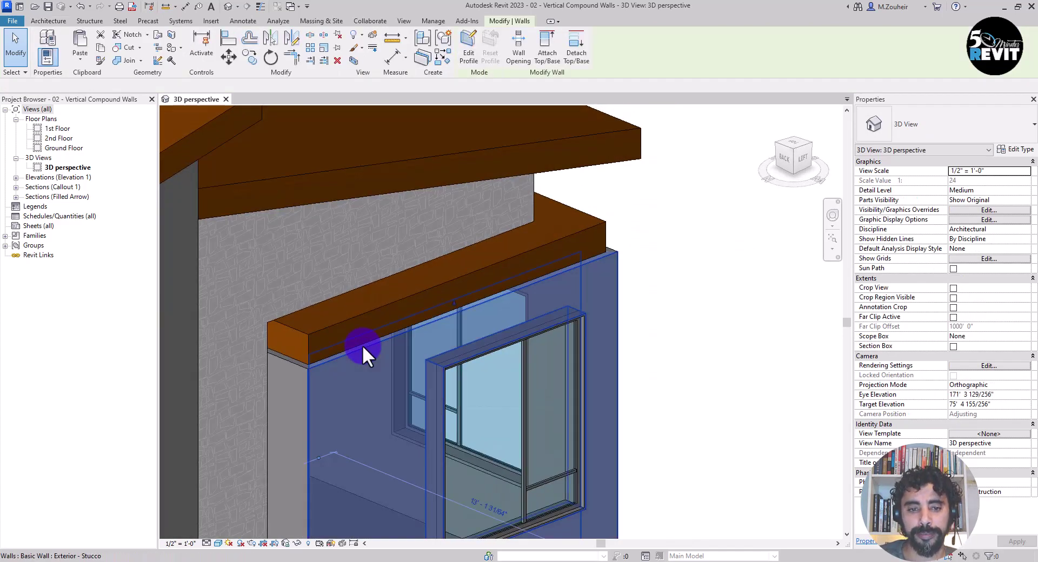
Open the Exterior - Stucco wall type's structure and zoom the section preview to the wall top
click(1015, 149)
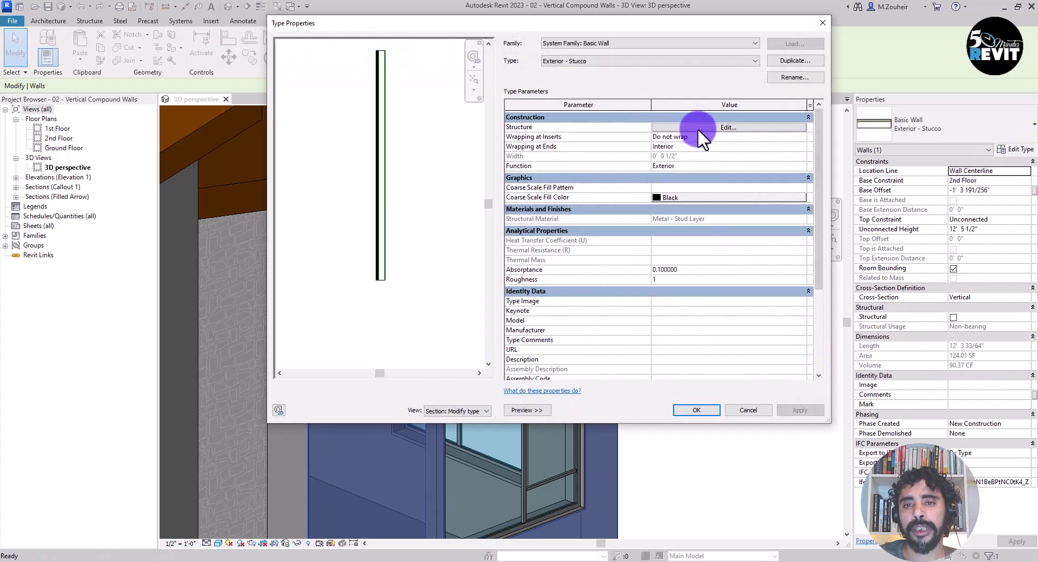
click(698, 128)
middle_drag(394, 84, 410, 139)
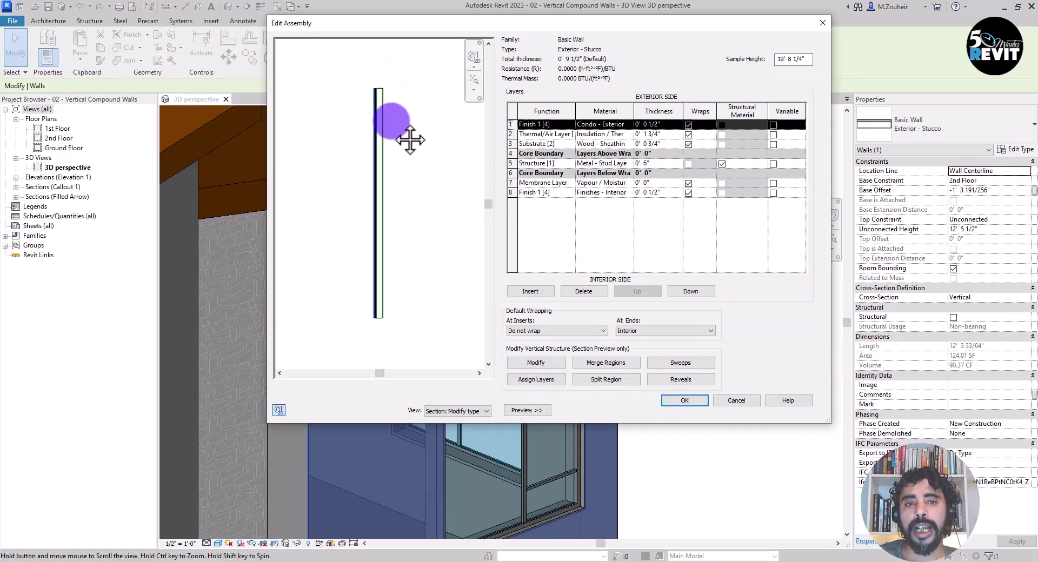
scroll(378, 91, up, 3)
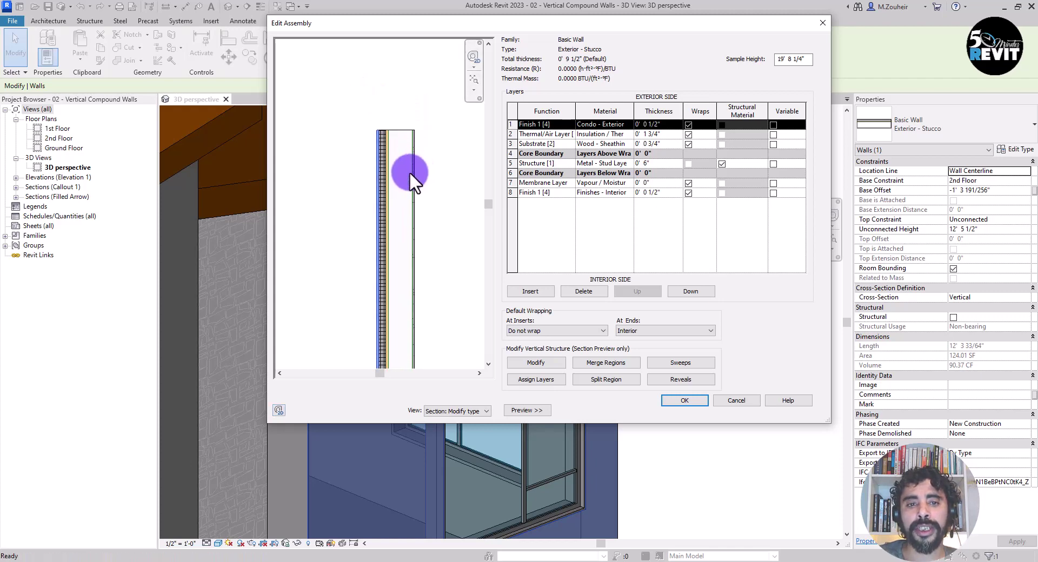
scroll(409, 171, up, 2)
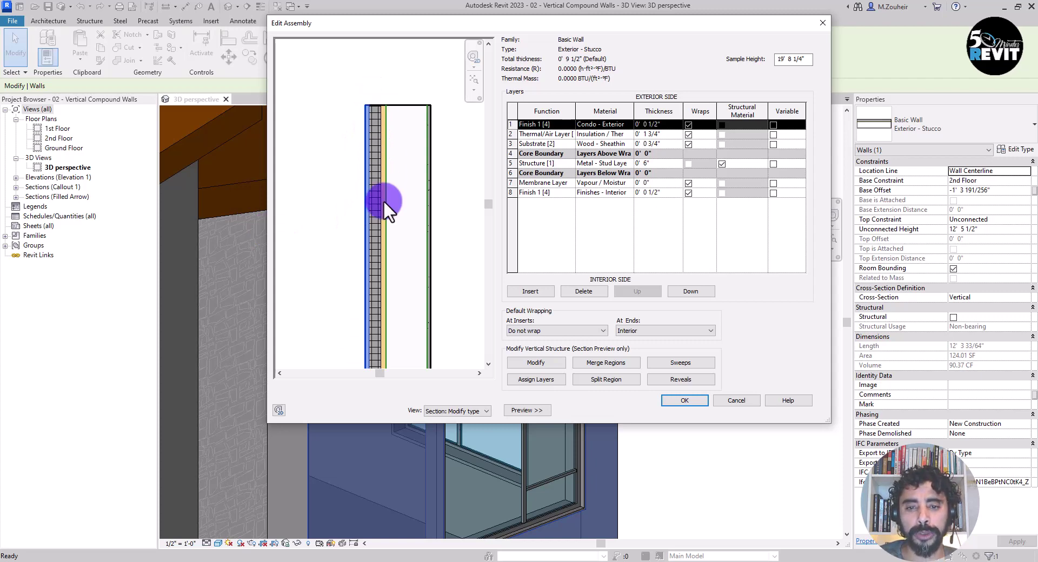
Unlock the top edges of the exterior layers in the preview and confirm the structure
click(534, 362)
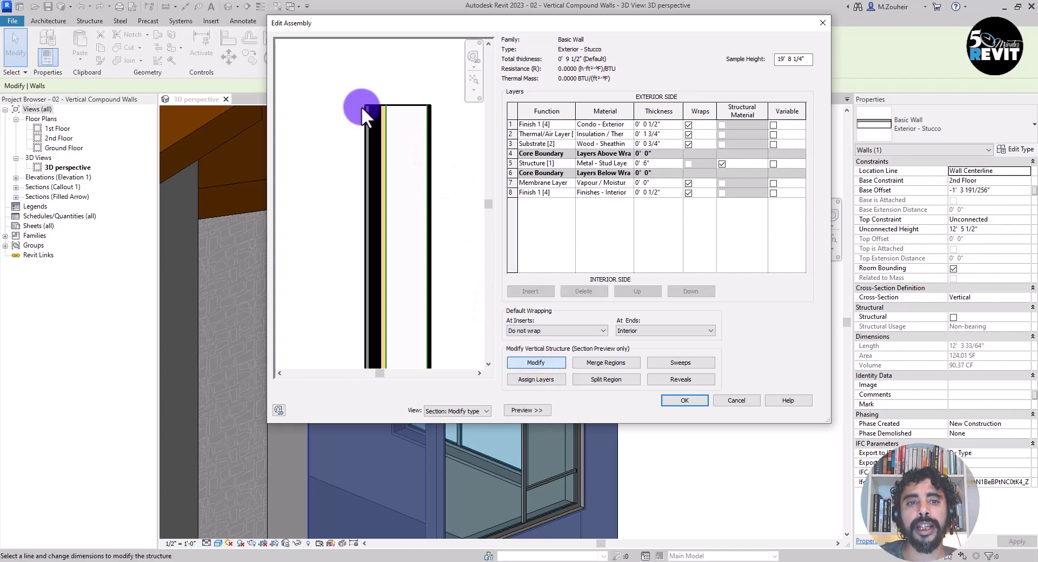
scroll(361, 106, up, 5)
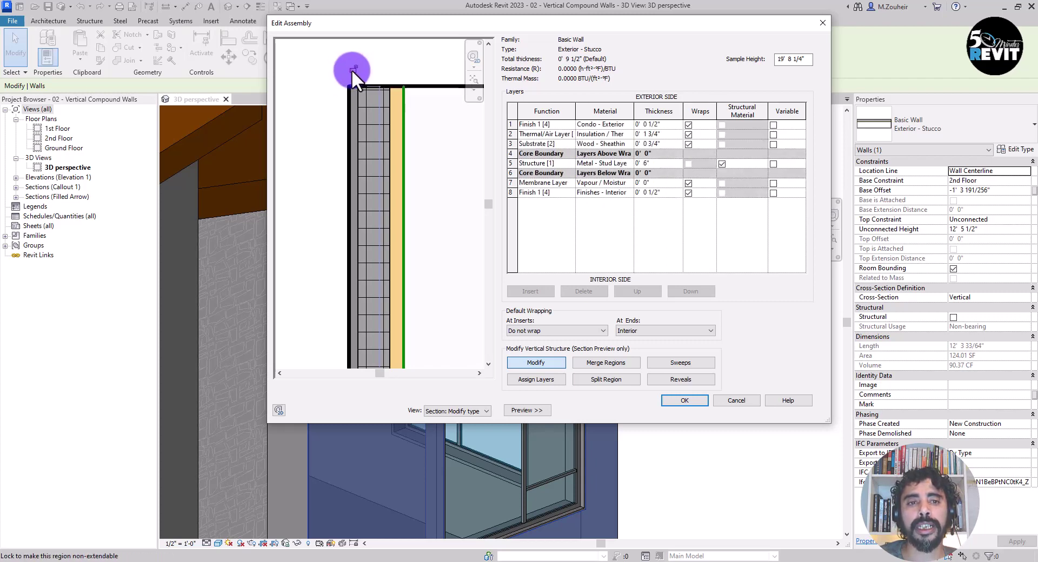
click(352, 69)
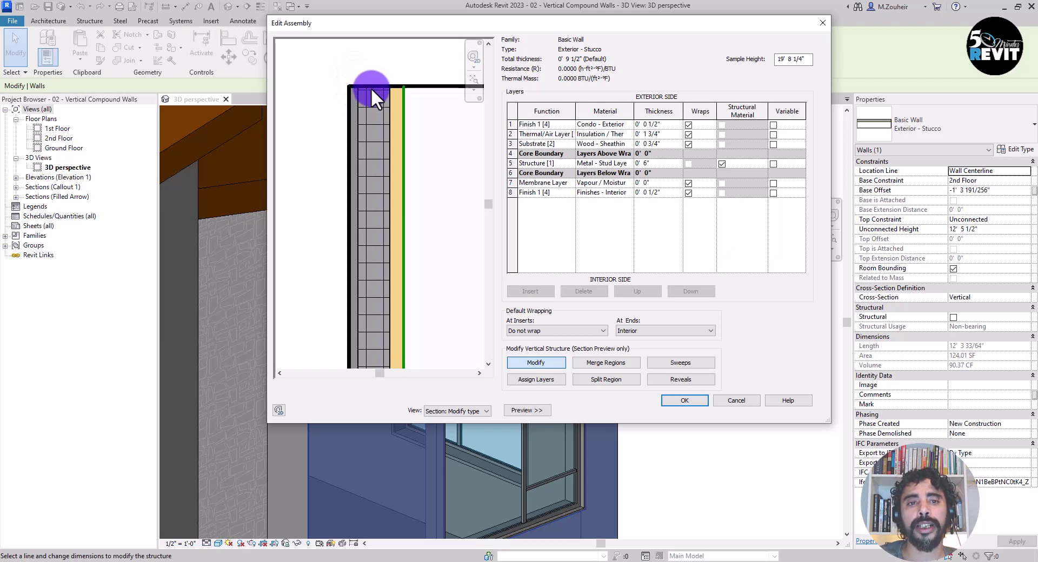
click(372, 87)
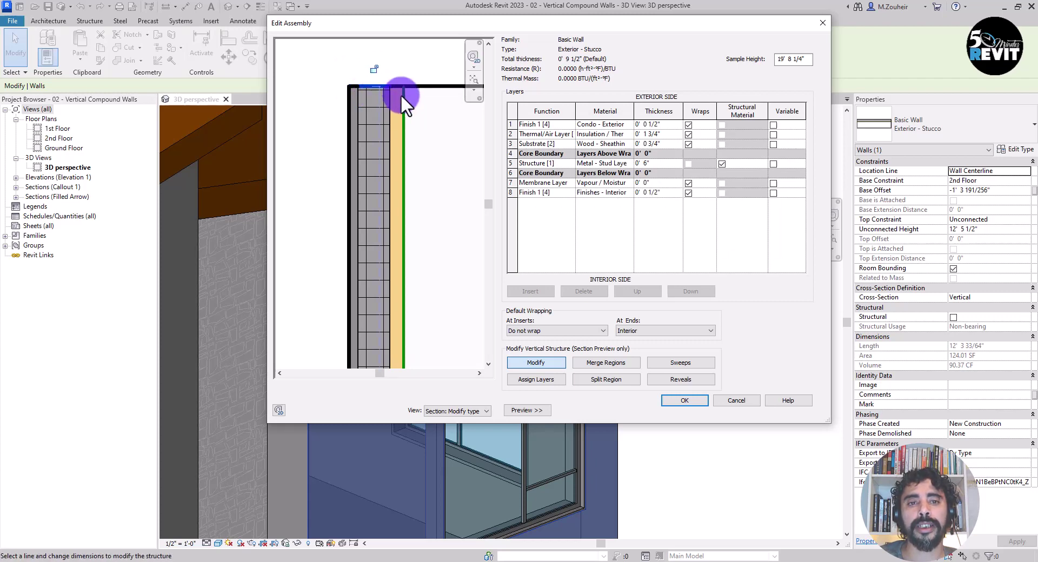
click(395, 85)
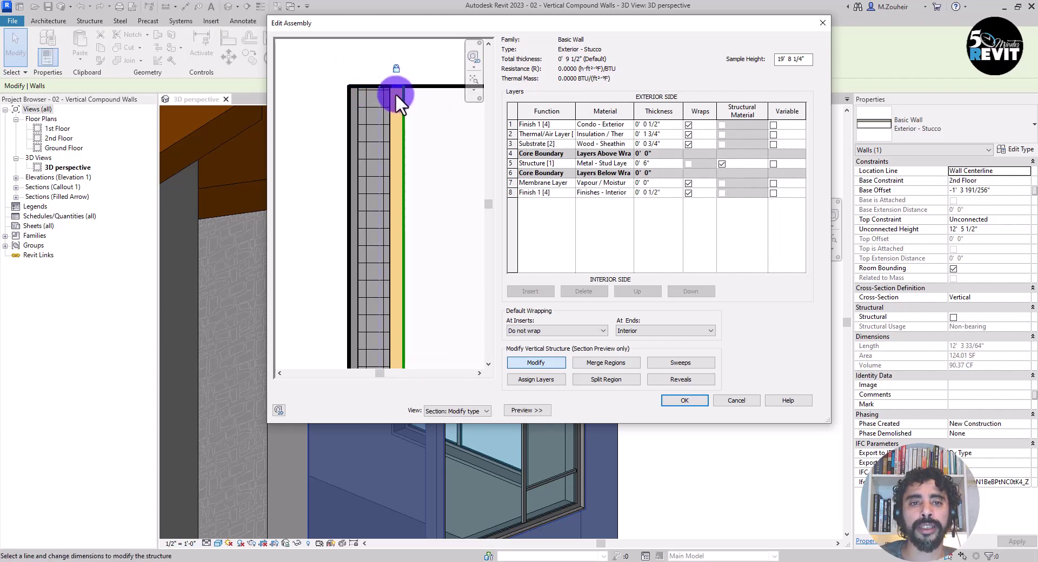
click(396, 68)
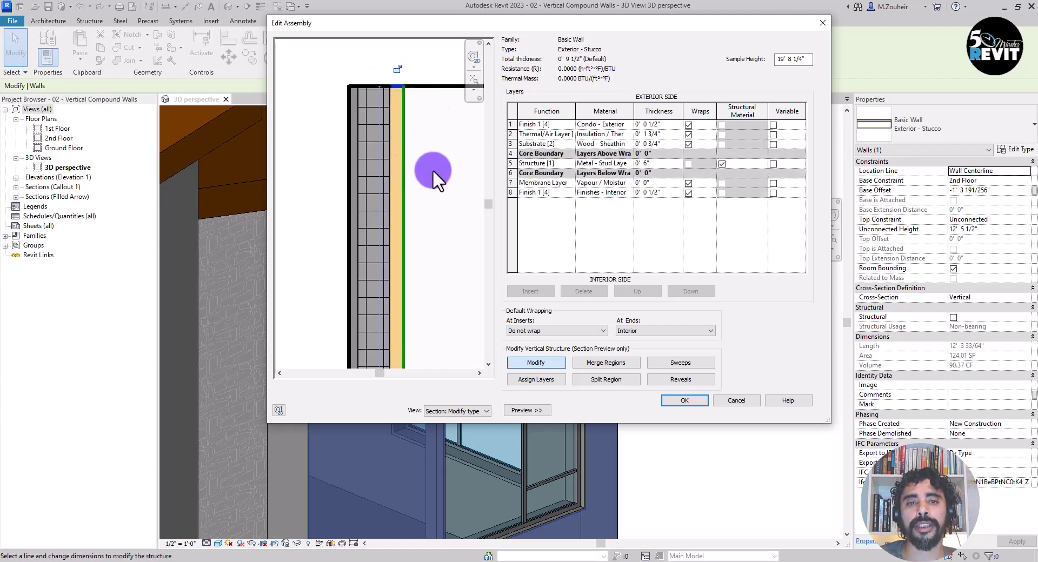
click(686, 401)
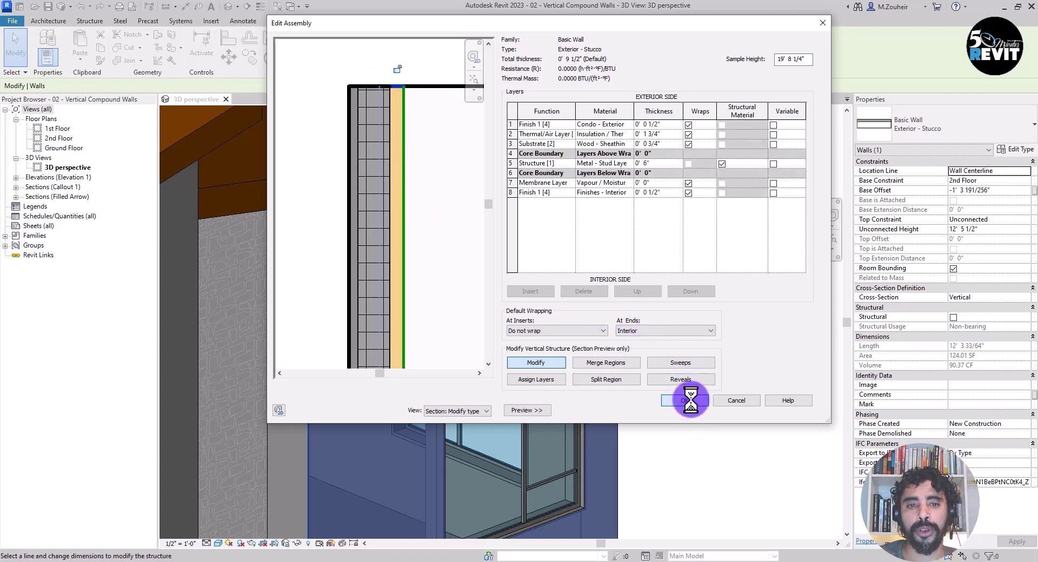
Raise the wall's exterior layers alongside the roof edge to a 0' 9 31/64" top extension
click(695, 410)
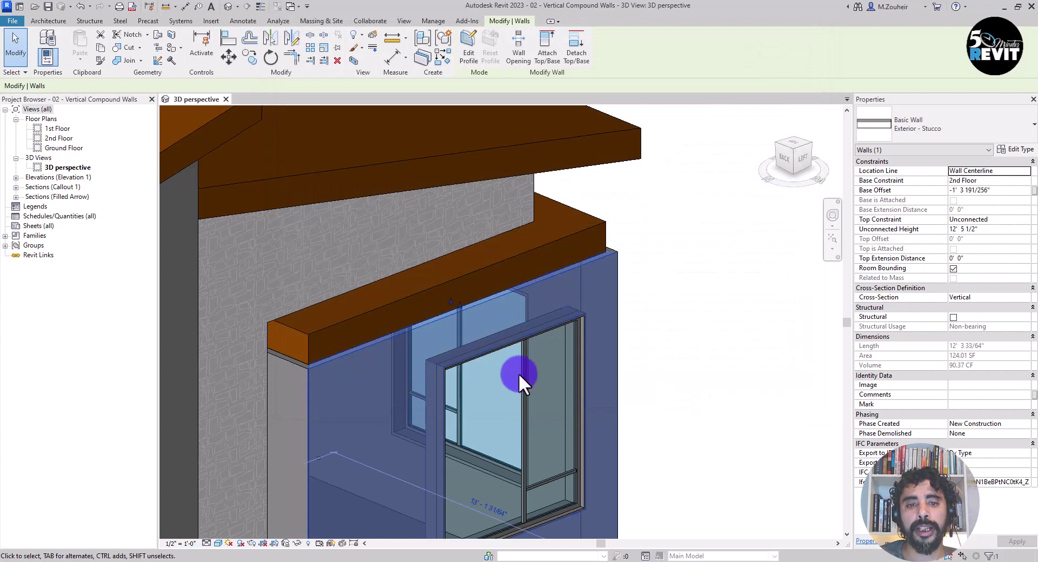
scroll(435, 357, up, 3)
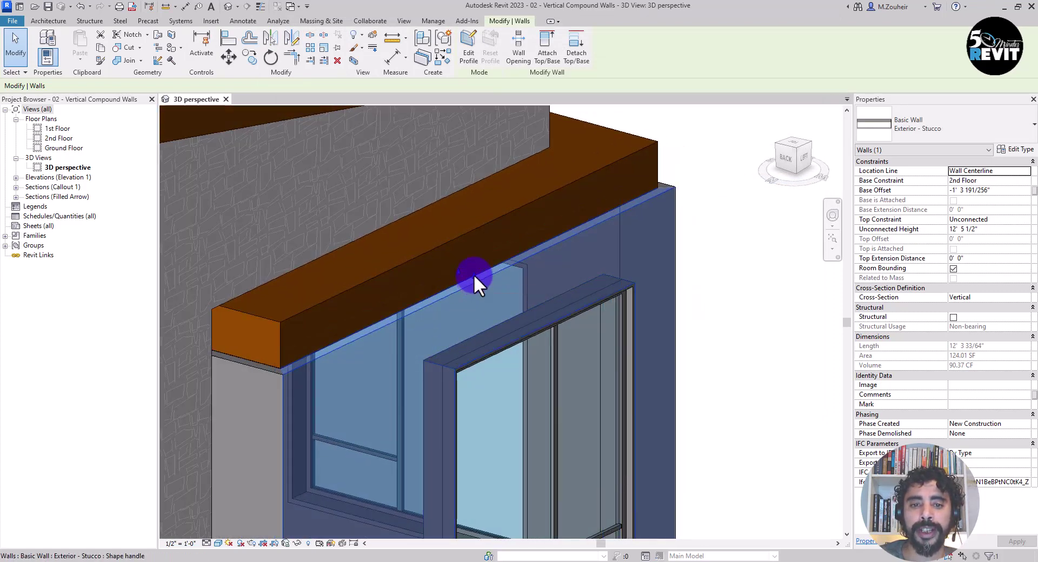
drag(474, 274, 476, 251)
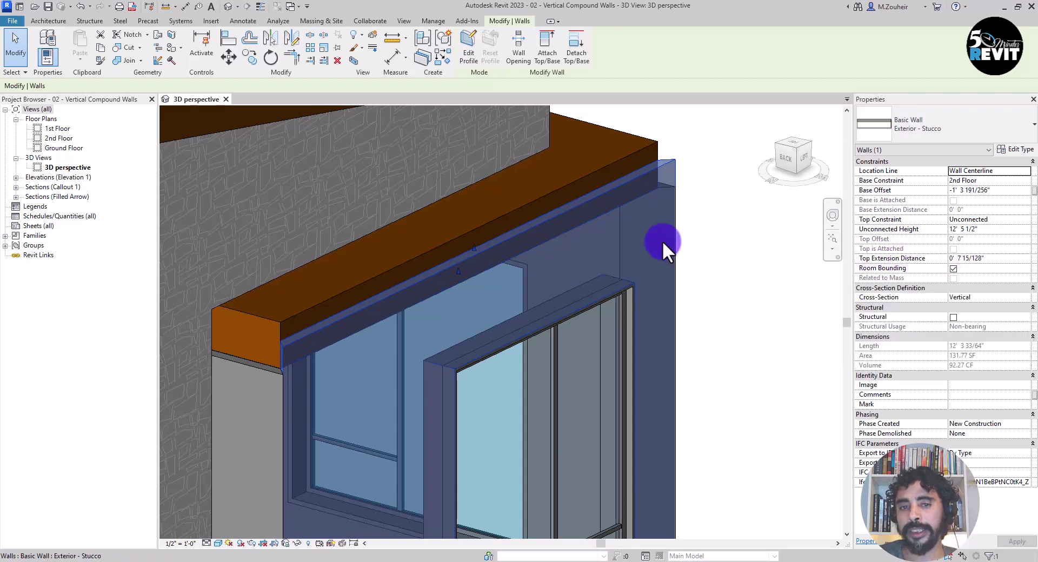
drag(476, 248, 476, 239)
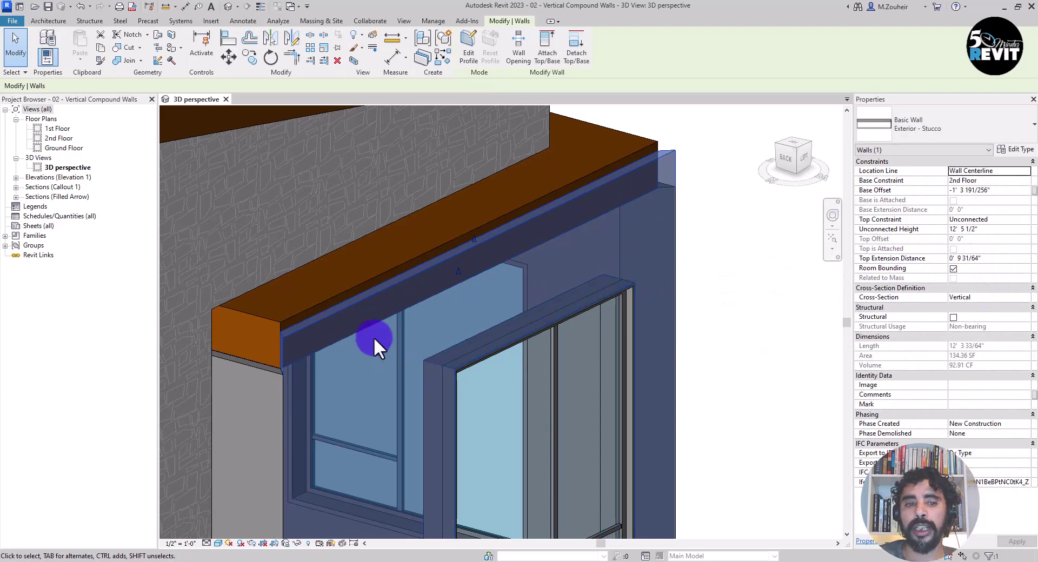
click(266, 319)
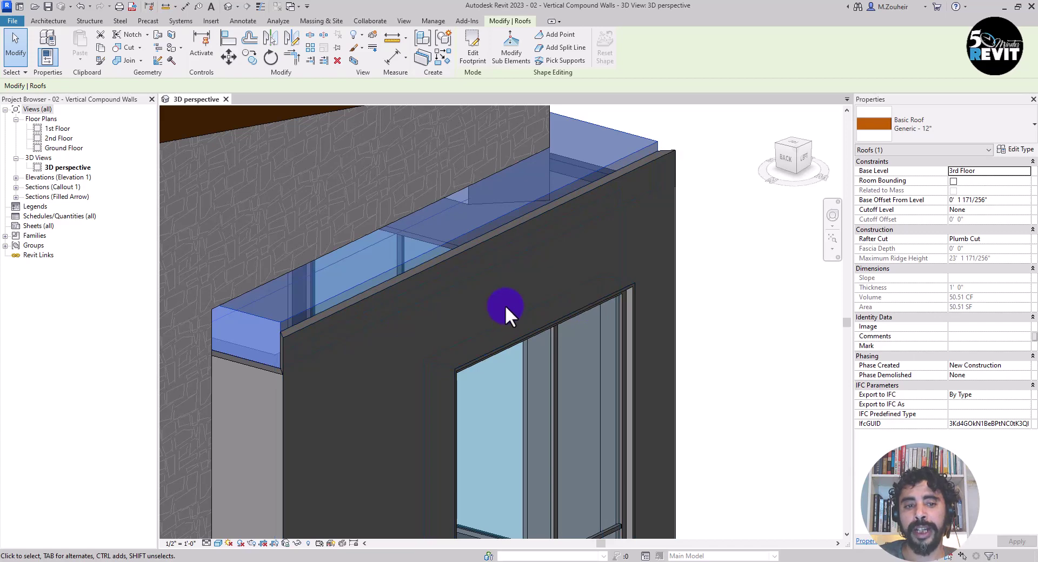
Select all three Exterior - Stucco walls of the projecting box together
key(Escape)
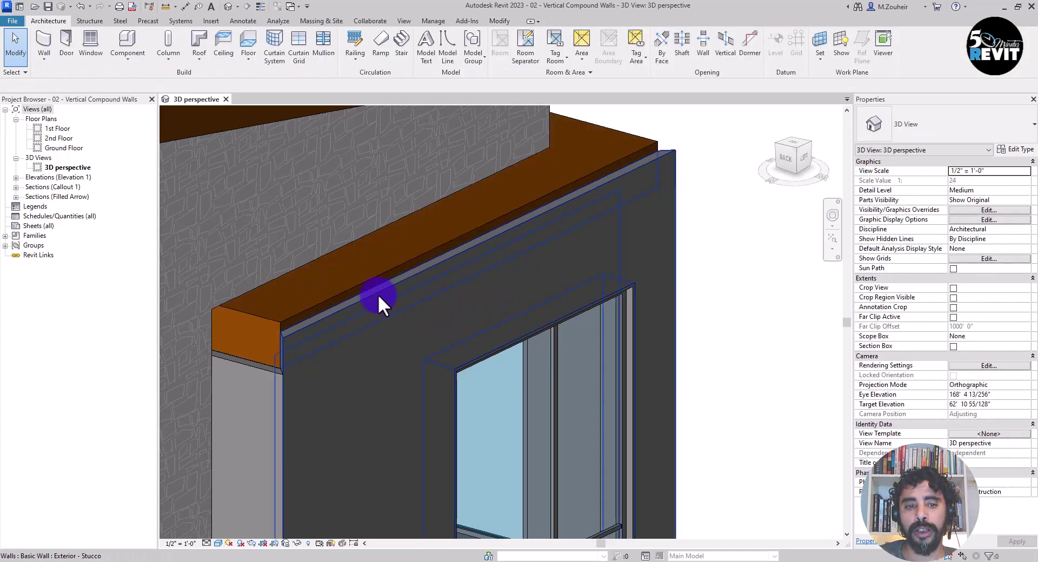
click(378, 295)
ctrl+click(262, 368)
shift+middle_drag(365, 395, 332, 433)
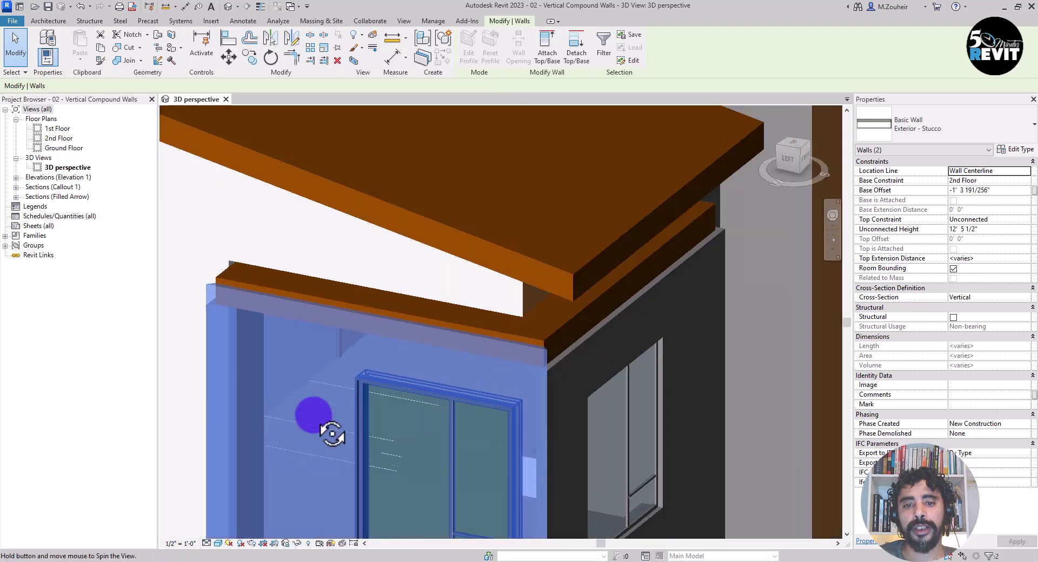
ctrl+click(573, 352)
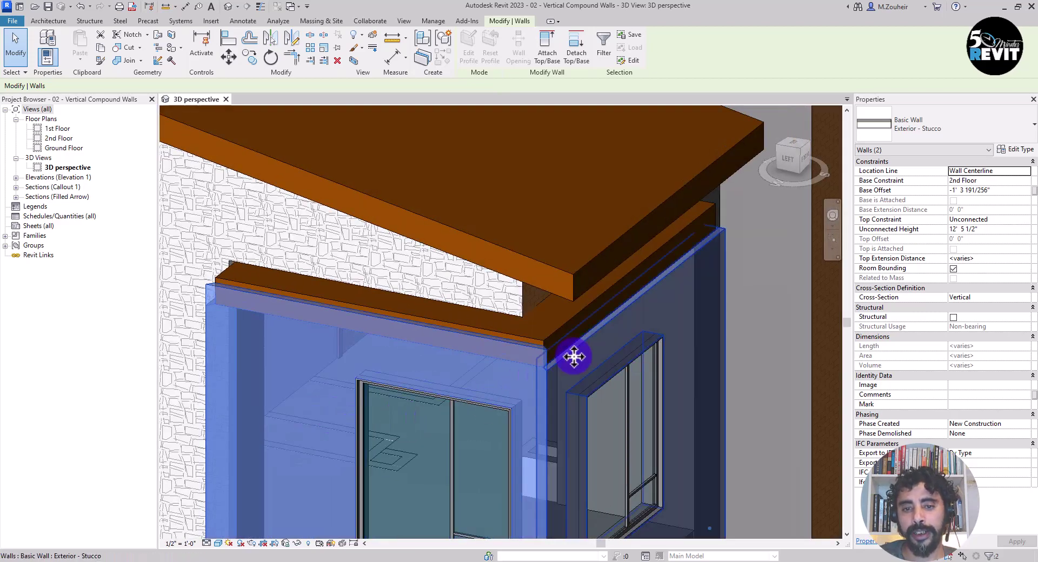
shift+middle_drag(490, 387, 621, 381)
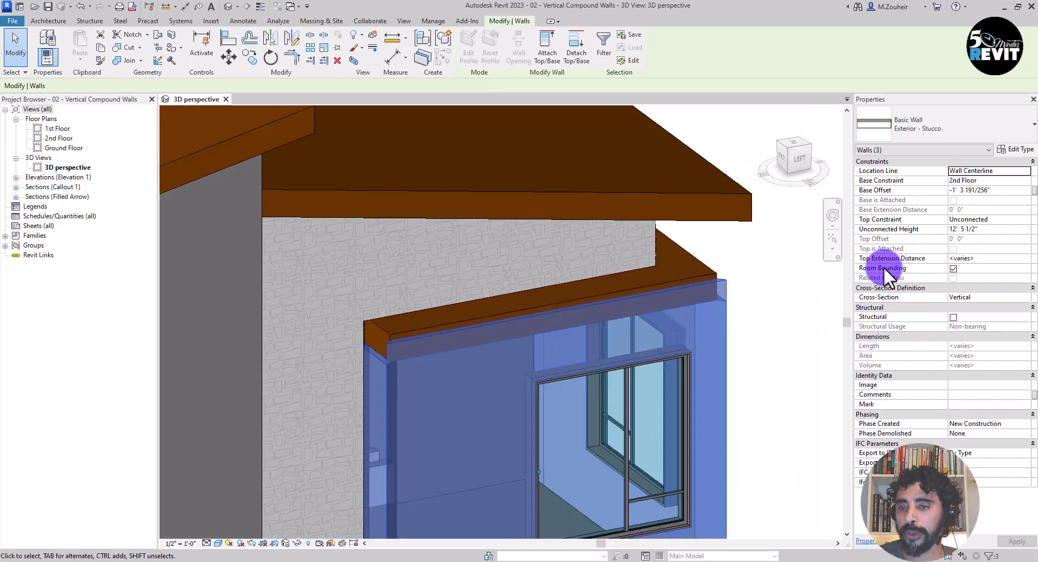
Set the walls' Top Extension Distance to 1' 0" and review the whole building
click(980, 259)
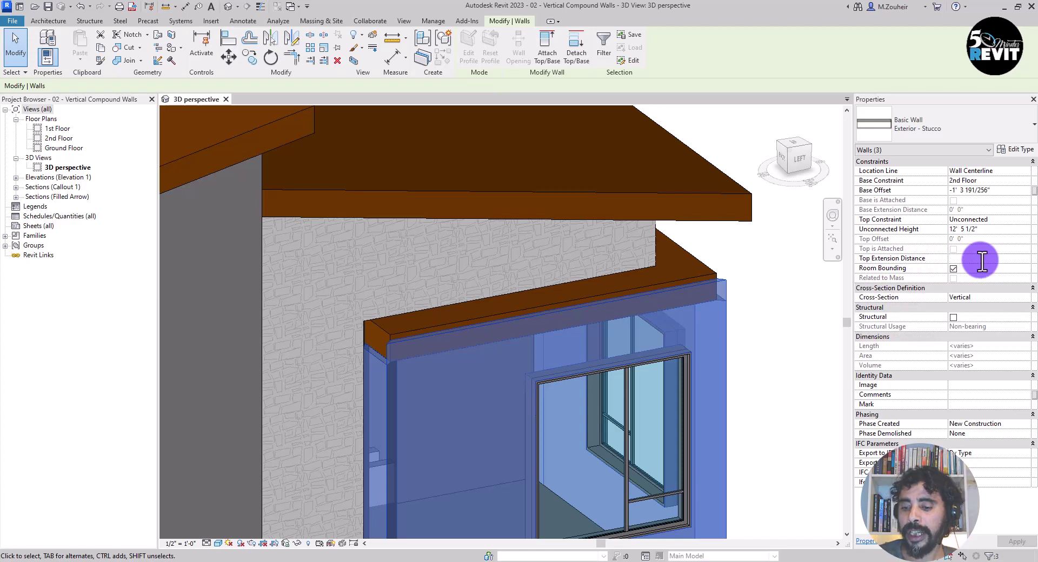
text(1'  0")
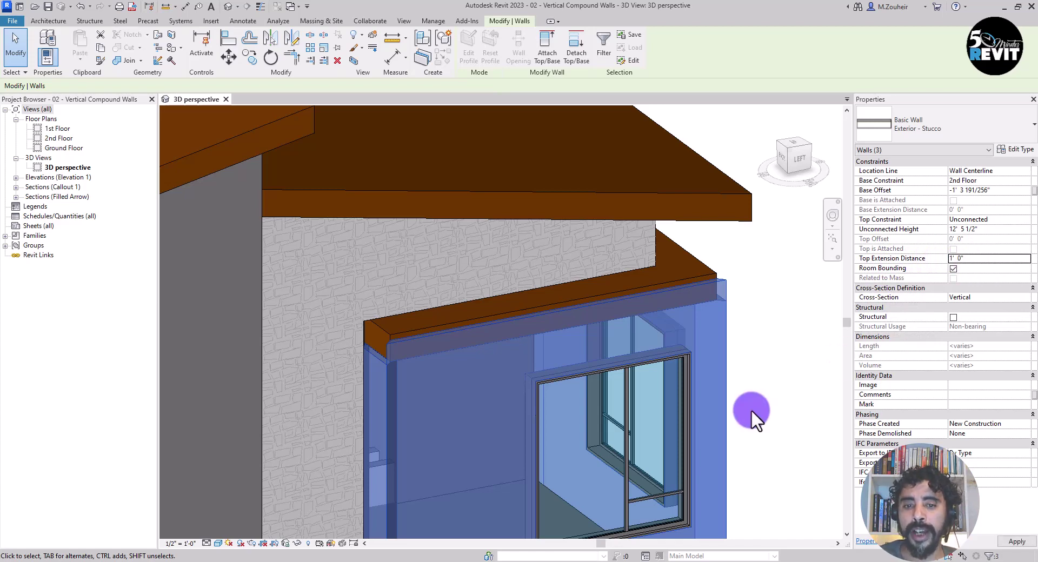
click(756, 290)
scroll(514, 317, up, 3)
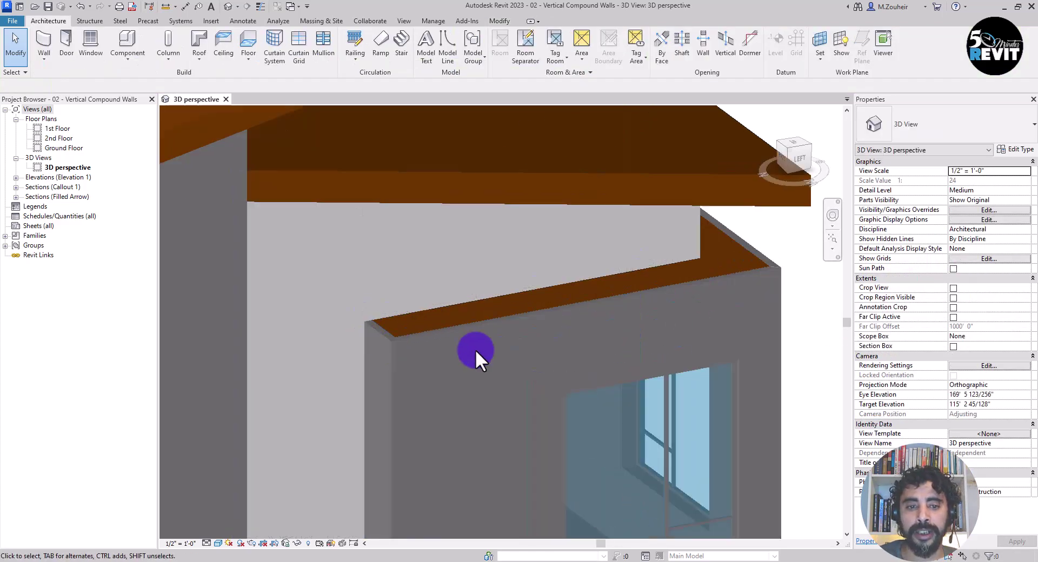
middle_drag(475, 351, 475, 330)
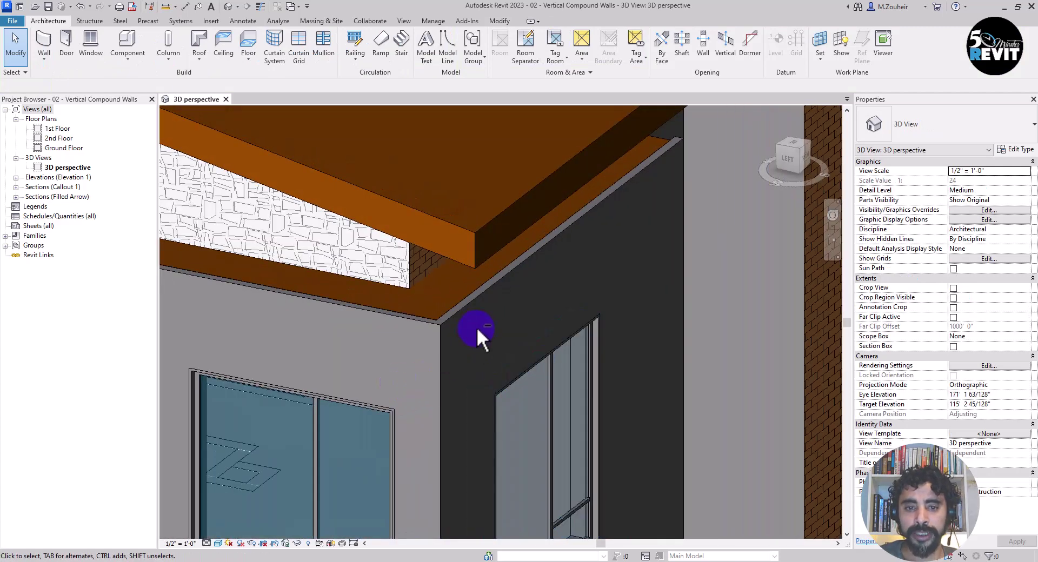
shift+middle_drag(407, 307, 509, 326)
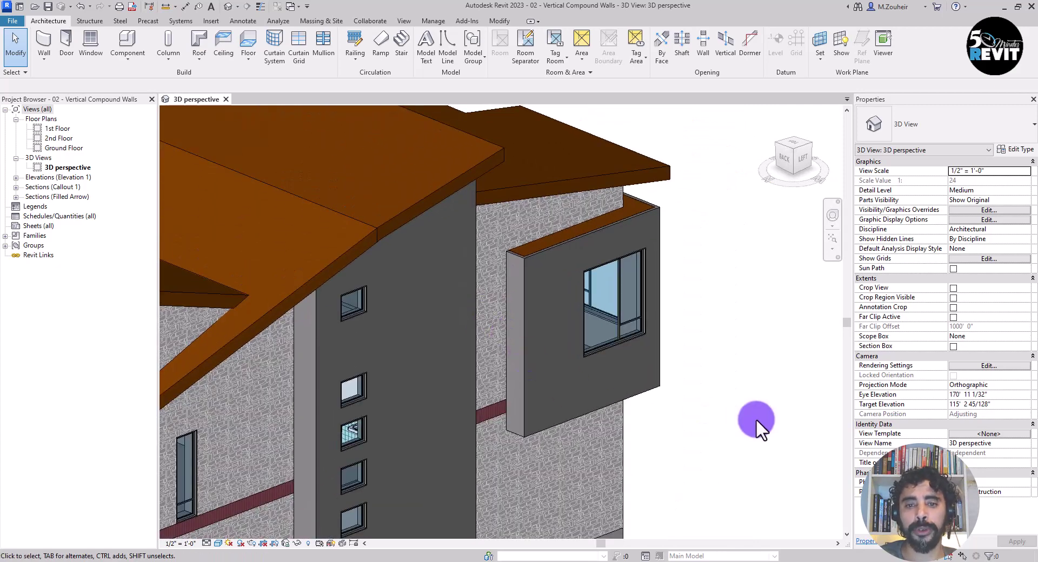